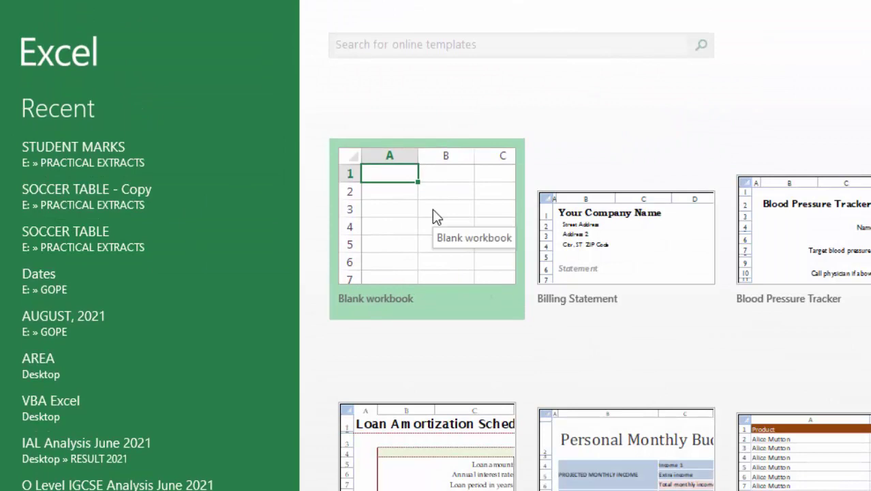
# - Create a new blank workbook and dismiss the Office activation wizard
pyautogui.click(432, 210)
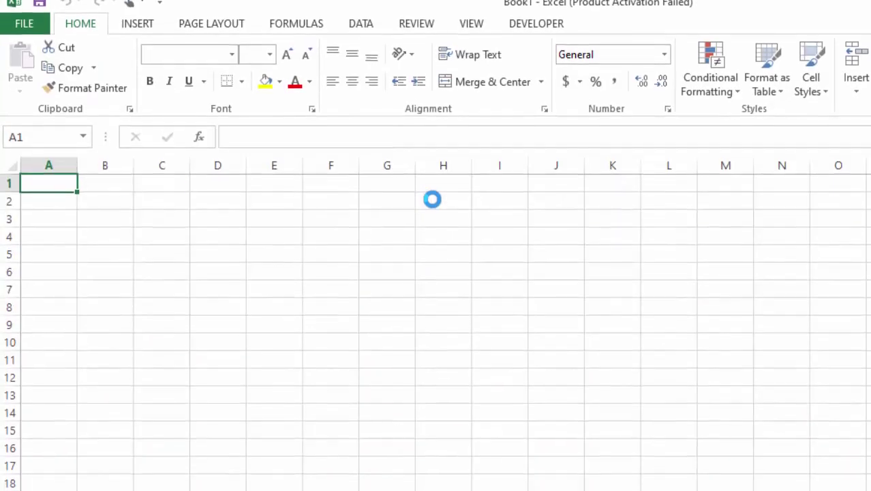
pyautogui.click(433, 199)
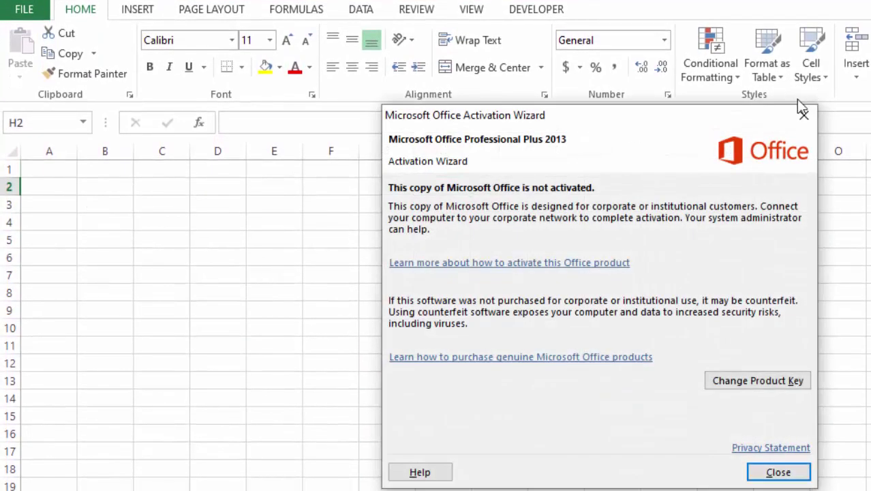
pyautogui.click(803, 113)
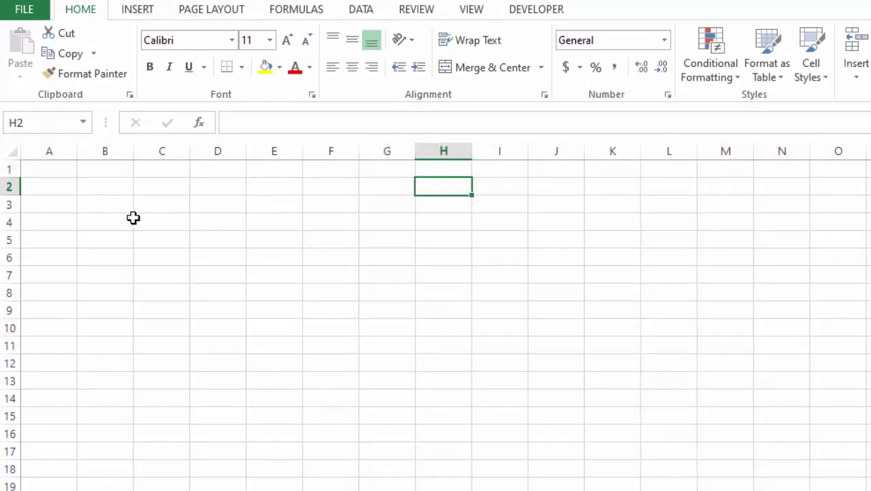
pyautogui.click(133, 218)
pyautogui.click(213, 224)
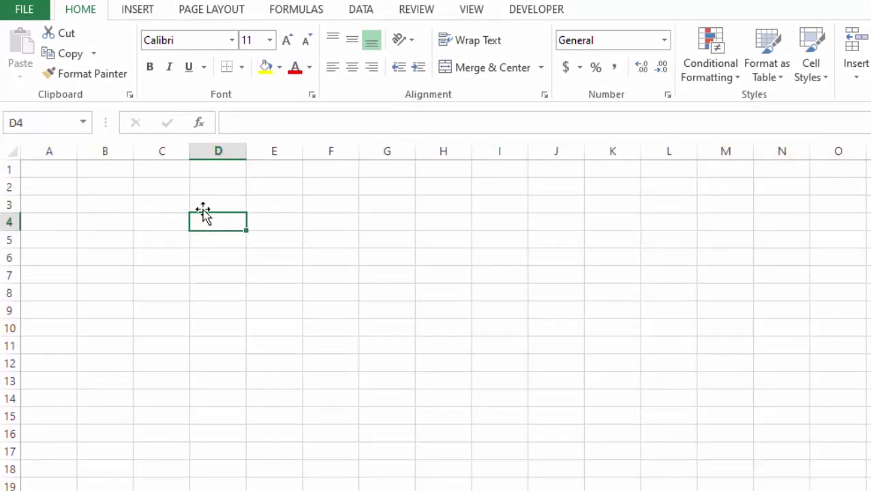
pyautogui.click(207, 201)
# - Enter the sample text "Cell" in cell F4 and erase it again
pyautogui.click(320, 216)
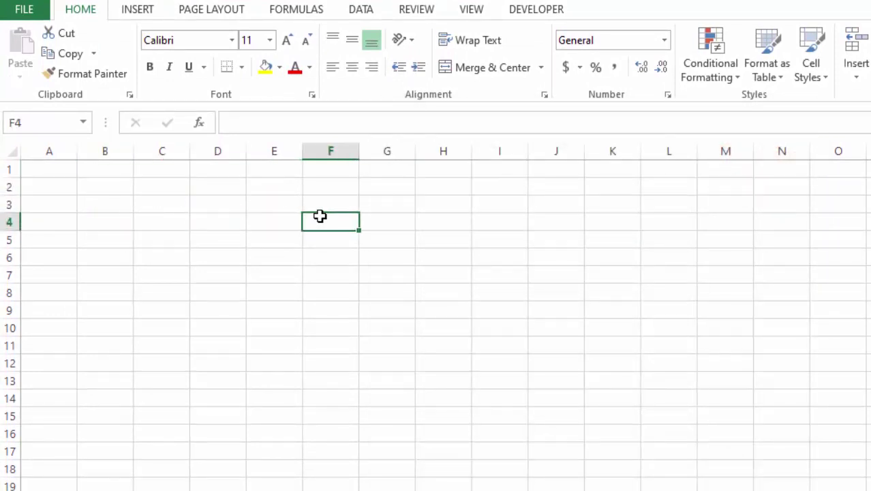
pyautogui.write('Cell')
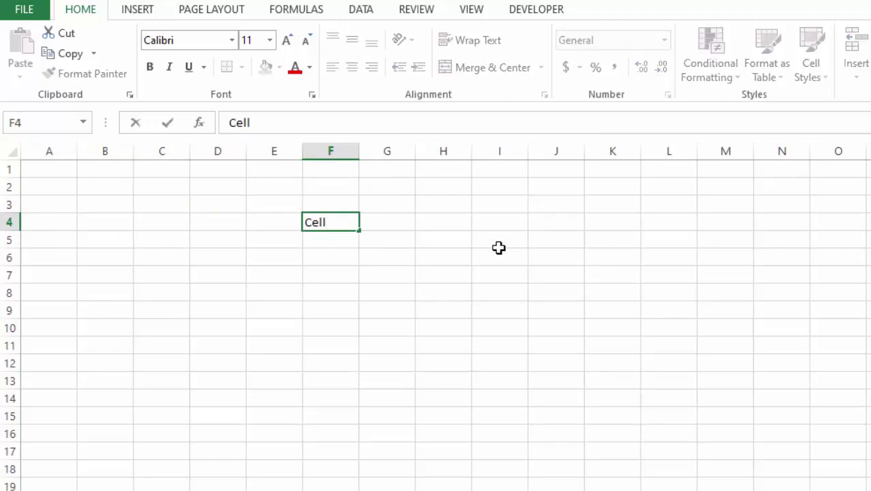
pyautogui.press('BackSpace')
pyautogui.press('BackSpace')
pyautogui.press('BackSpace')
pyautogui.press('BackSpace')
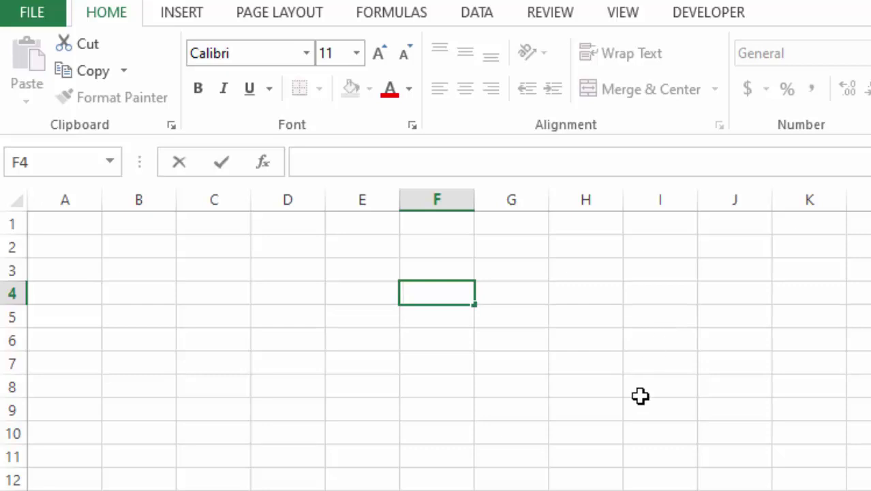
pyautogui.click(607, 369)
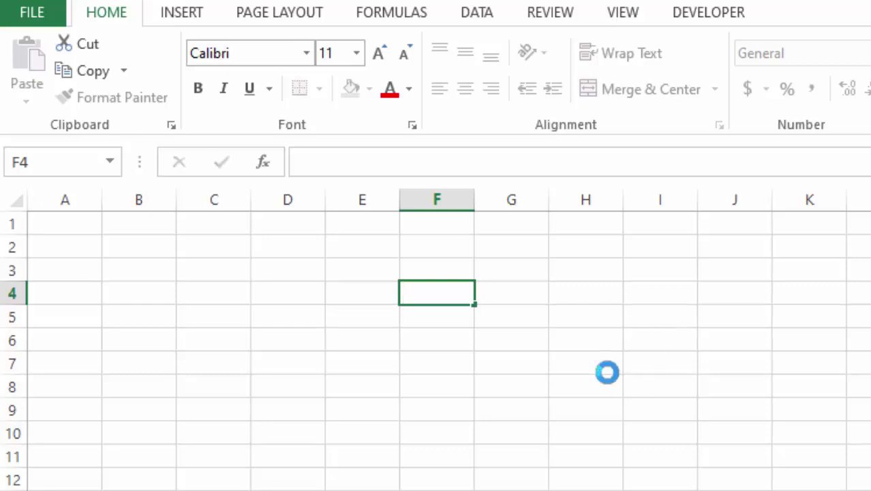
# - Select the entire columns F, G and H one after another to show what a column is
pyautogui.click(449, 197)
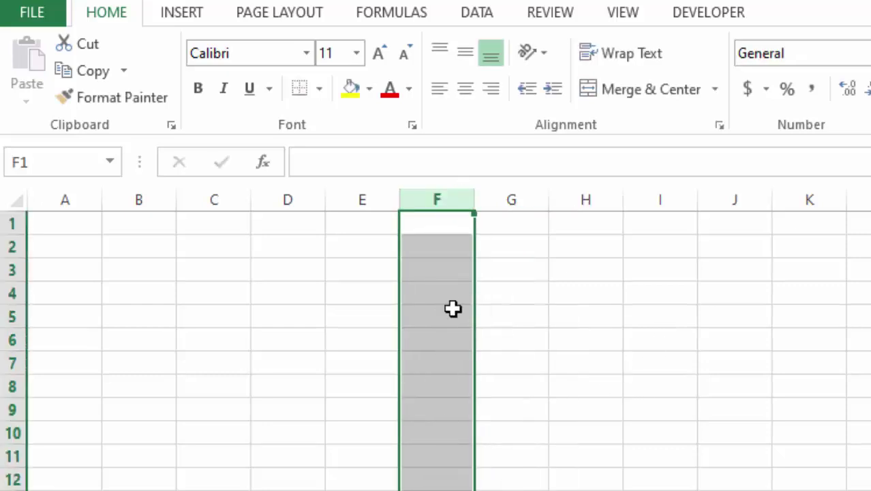
pyautogui.click(511, 195)
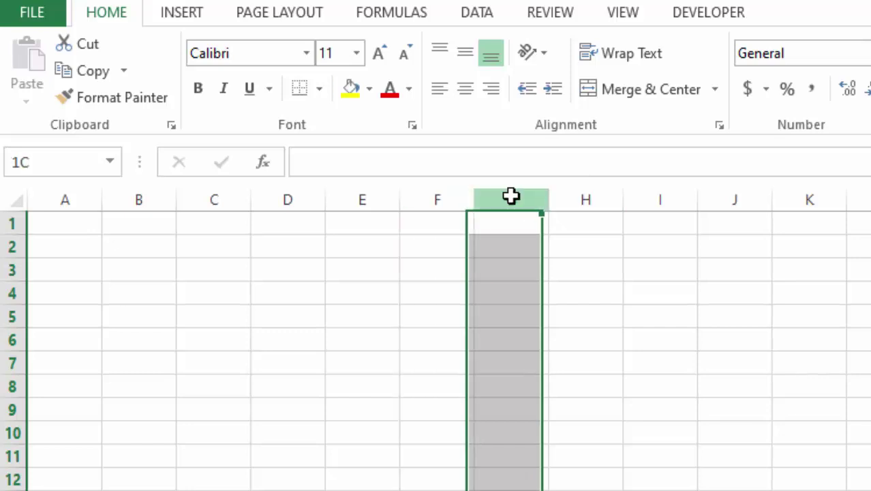
pyautogui.click(594, 196)
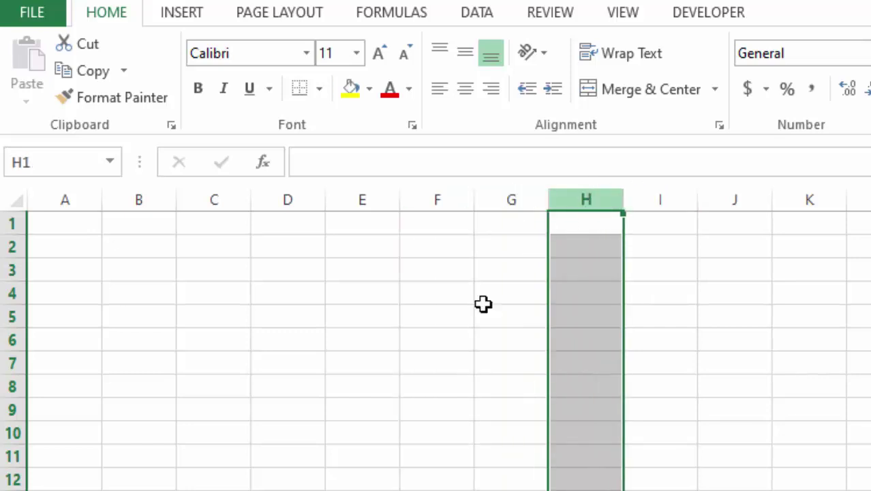
# - Enter the sample text "Column" in cell F5 and erase it again
pyautogui.doubleClick(431, 315)
pyautogui.write('Column')
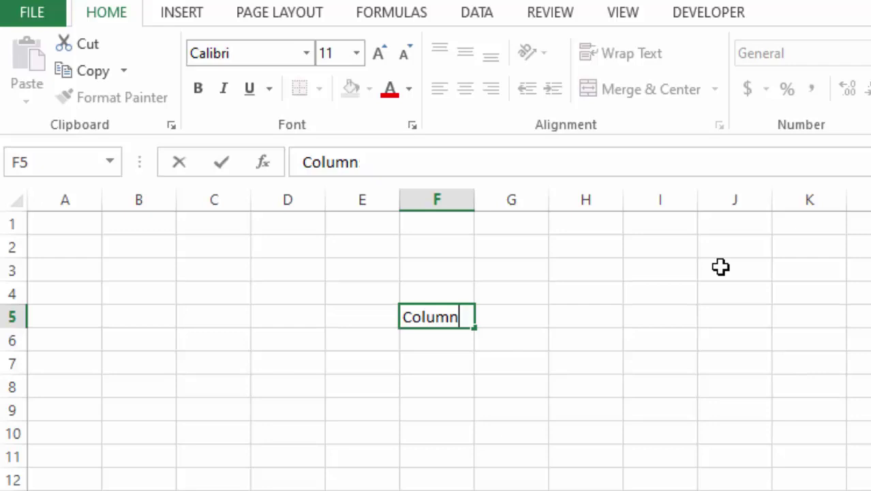
pyautogui.press('BackSpace')
pyautogui.press('BackSpace')
pyautogui.press('BackSpace')
pyautogui.press('BackSpace')
pyautogui.press('BackSpace')
pyautogui.press('BackSpace')
pyautogui.click(511, 382)
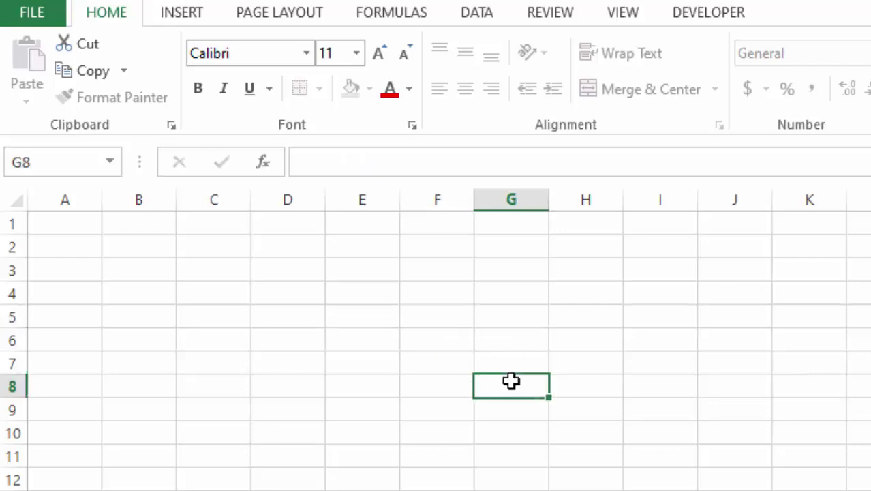
# - Select the whole of column F once more, and the entire rows 1, 3, 5 and 7 one at a time for comparison
pyautogui.click(431, 198)
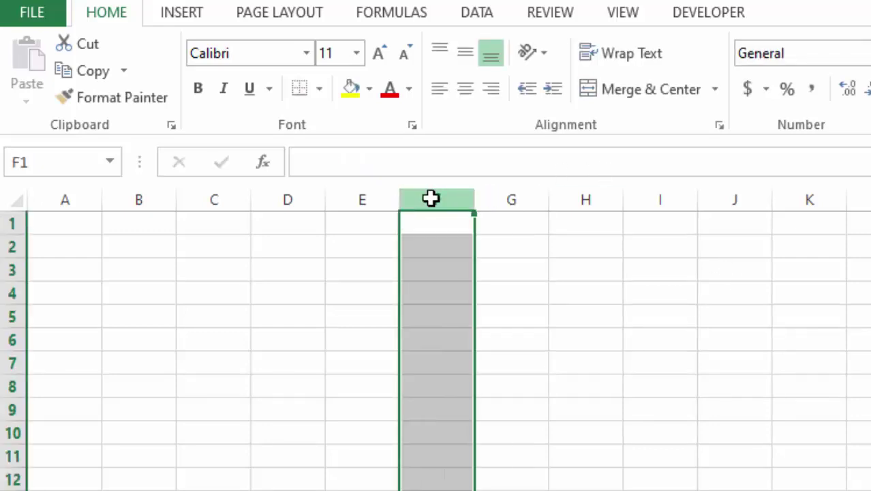
pyautogui.click(181, 311)
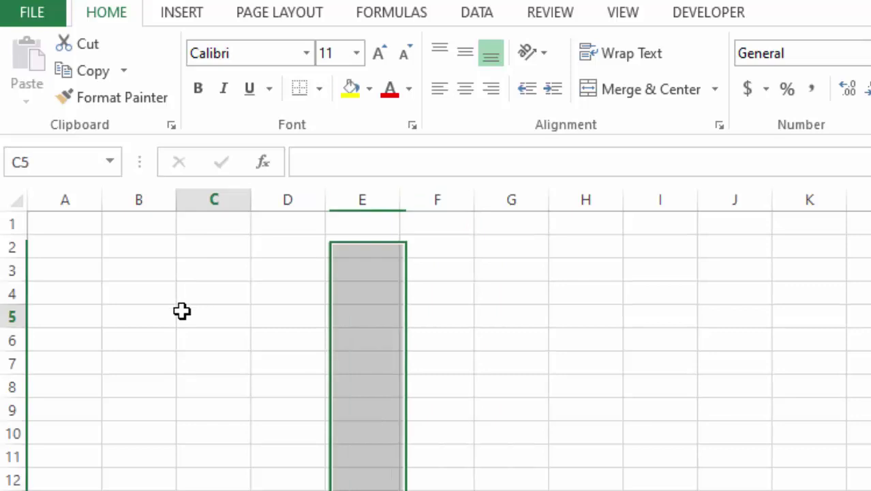
pyautogui.click(16, 222)
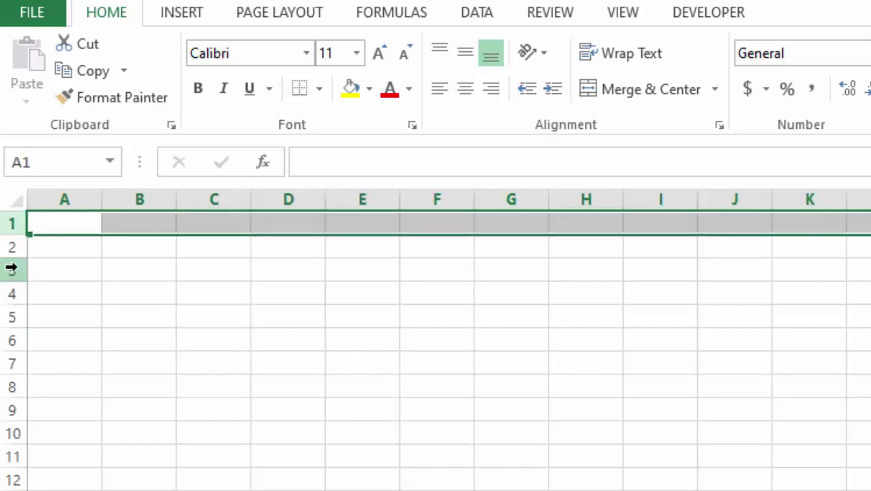
pyautogui.click(11, 269)
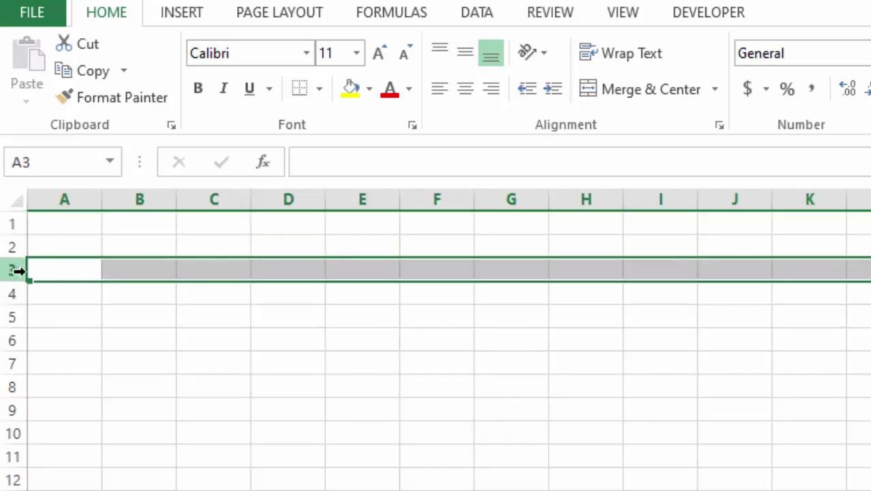
pyautogui.click(10, 317)
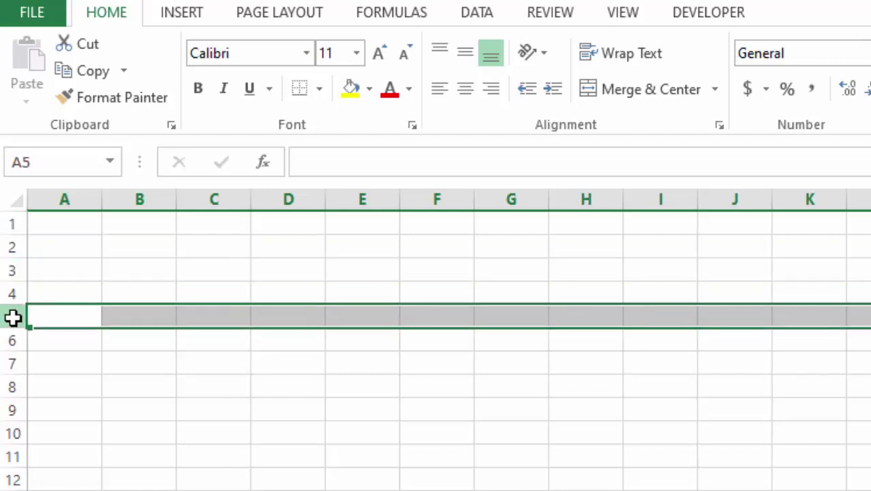
pyautogui.click(12, 363)
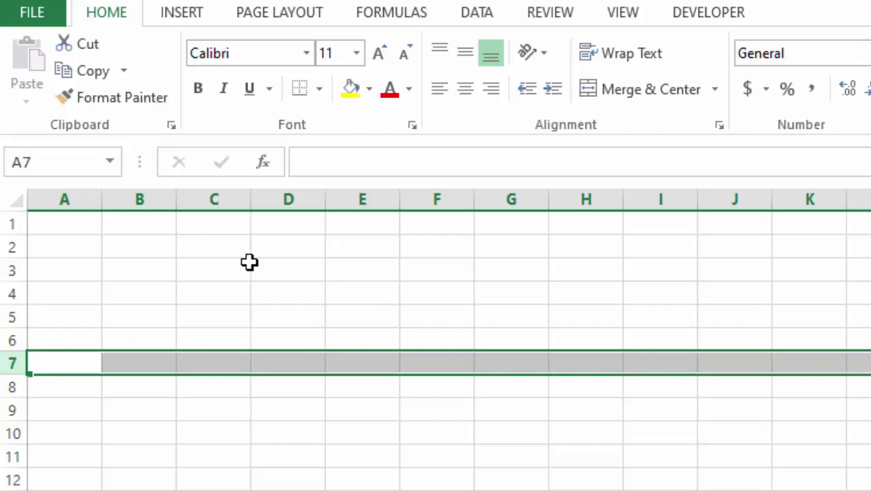
# - Enter the sample text "Rows" in cell C5 and delete it again
pyautogui.click(218, 313)
pyautogui.write('Rows')
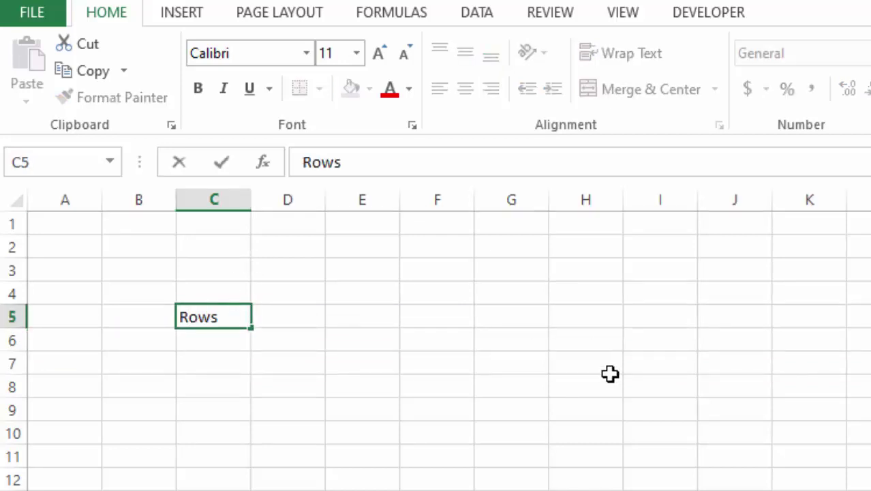
pyautogui.click(610, 442)
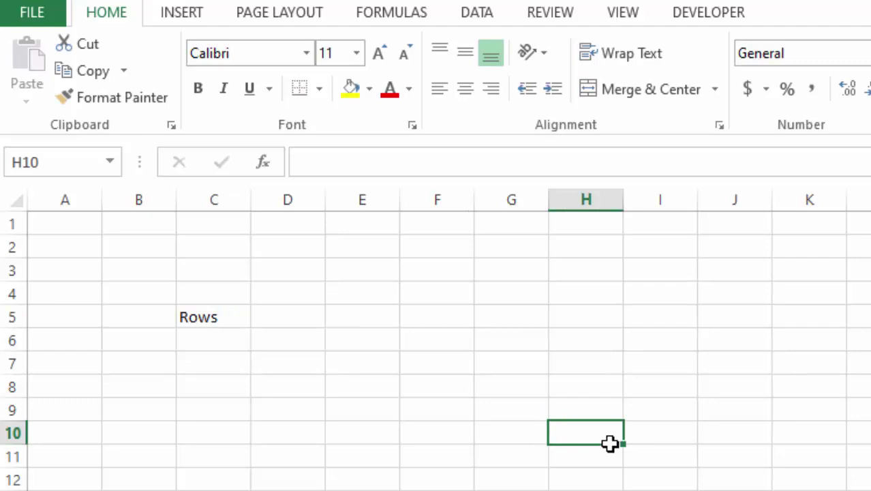
pyautogui.click(222, 321)
pyautogui.press('Delete')
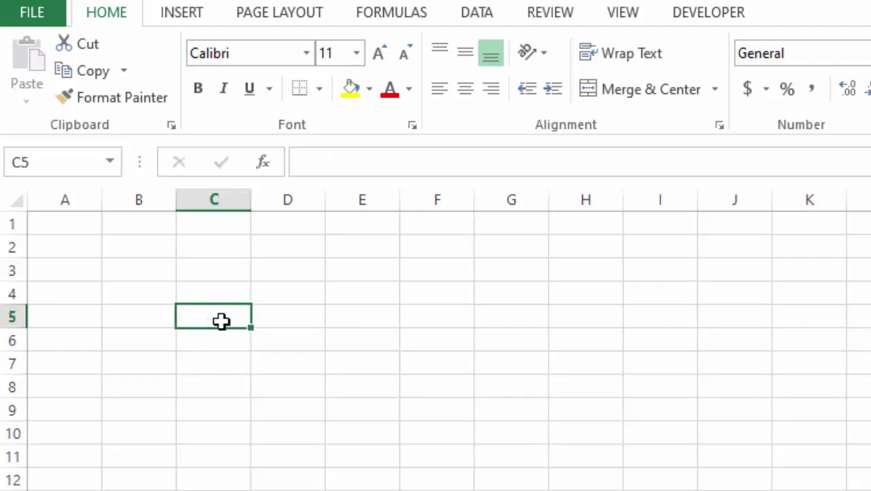
pyautogui.click(698, 380)
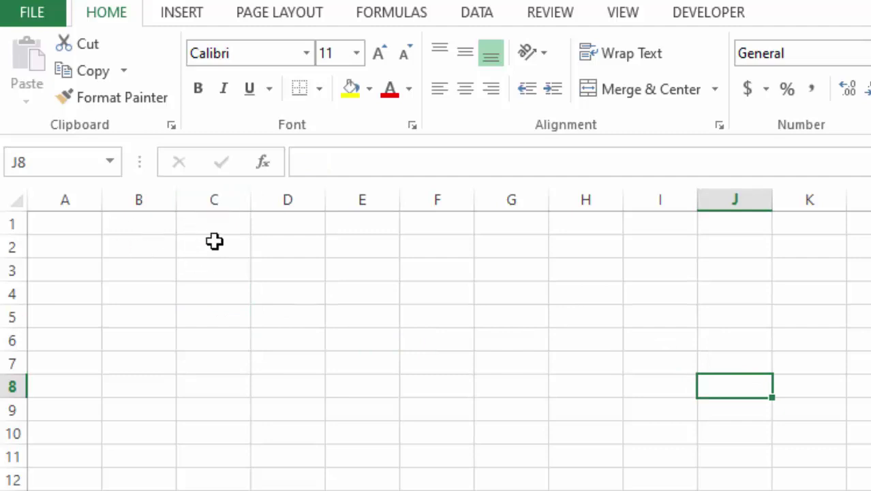
# - Enter the heading "Student name" in cell B2 and widen column B to fit the text
pyautogui.click(133, 248)
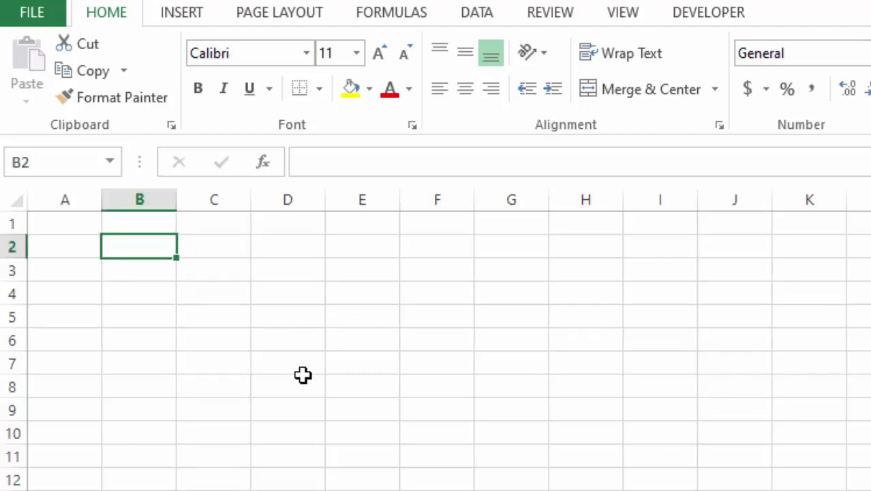
pyautogui.write('Stud')
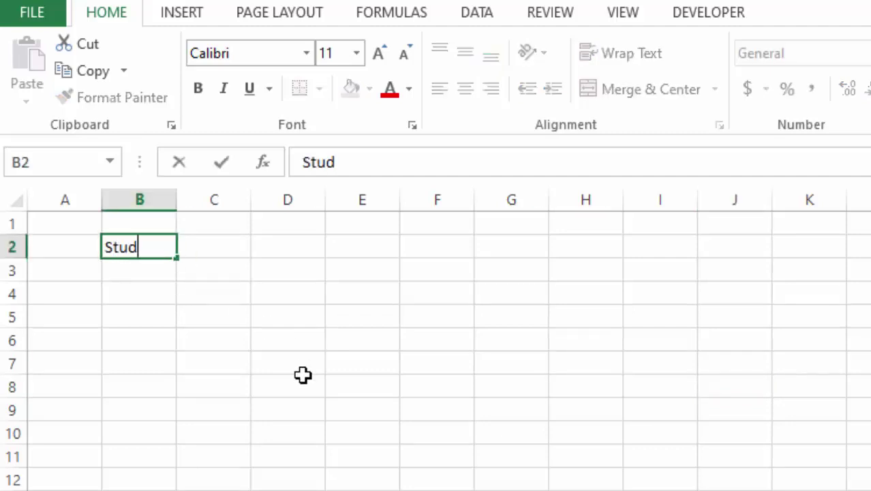
pyautogui.write('ent ')
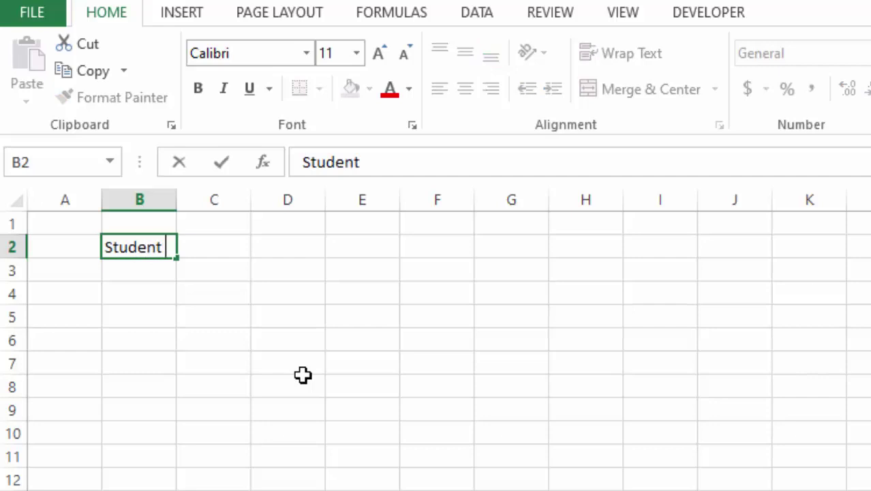
pyautogui.write('name')
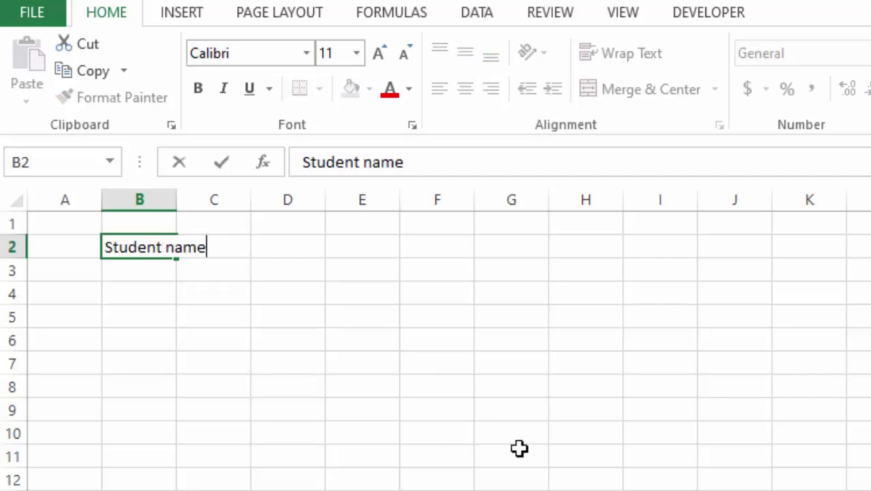
pyautogui.click(301, 340)
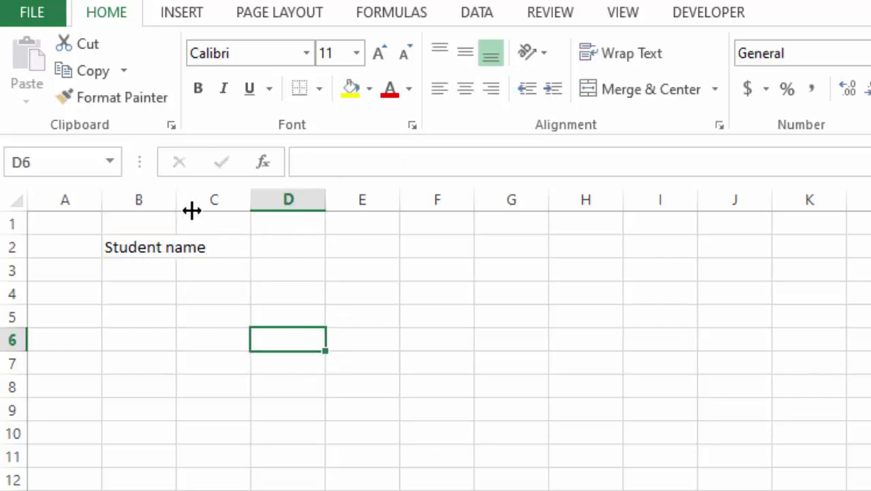
pyautogui.moveTo(192, 210); pyautogui.dragTo(229, 210)
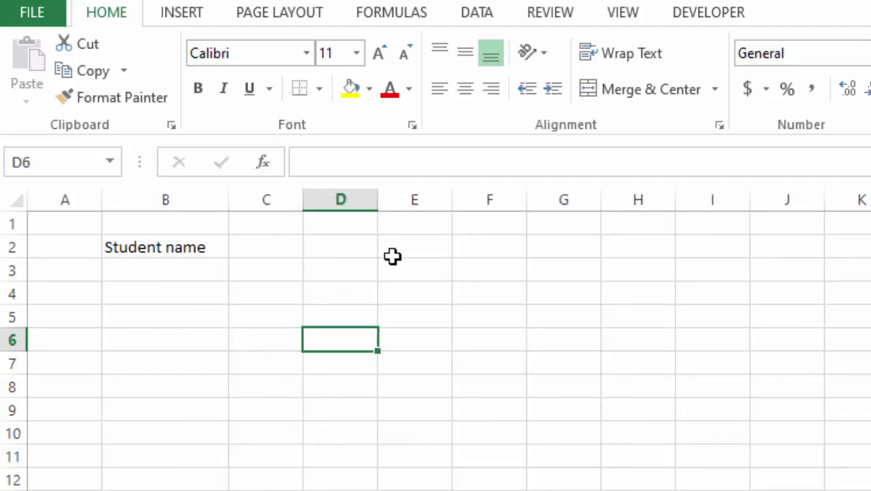
# - Enter the subject headings "Math", "English" and "Geo" in cells C2, D2 and E2
pyautogui.click(281, 253)
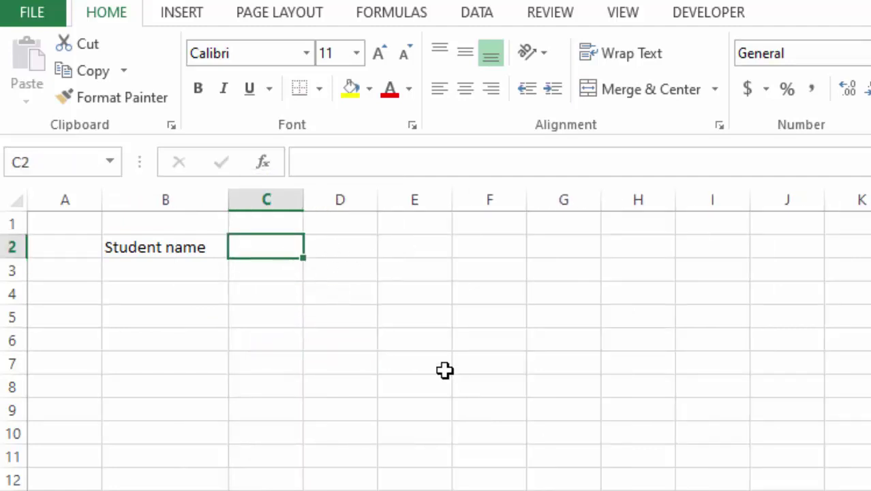
pyautogui.write('Math')
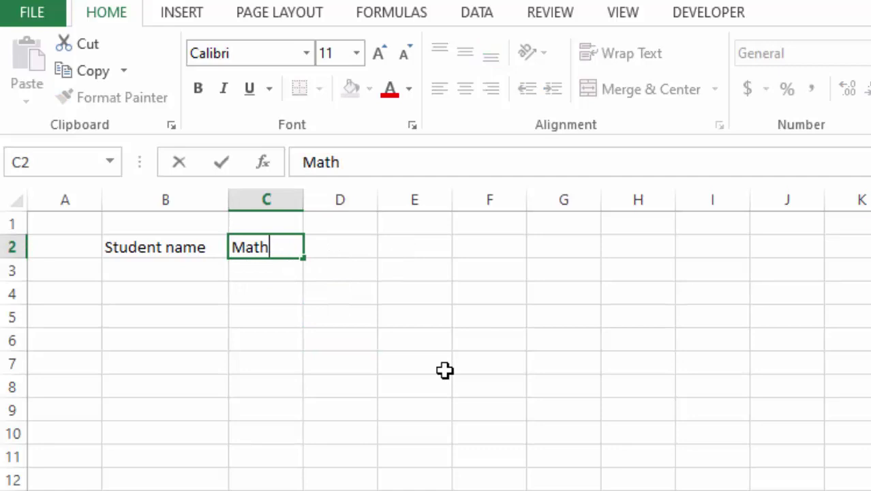
pyautogui.click(444, 369)
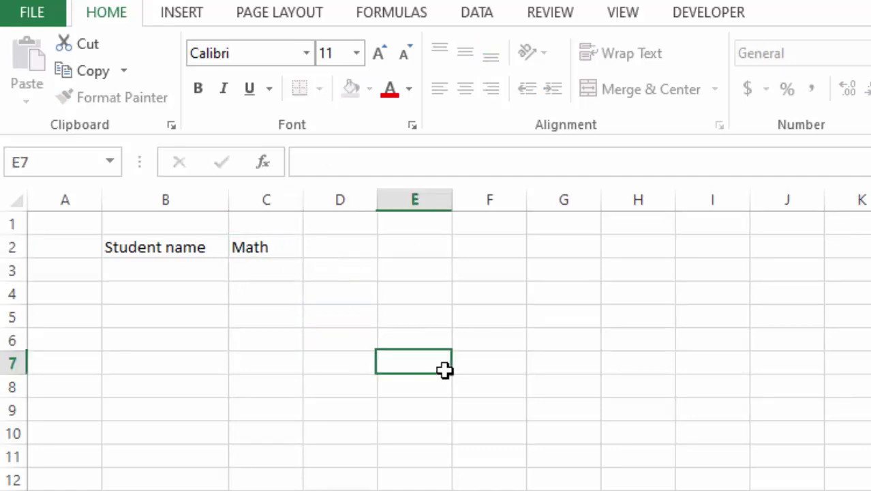
pyautogui.click(334, 249)
pyautogui.write('English')
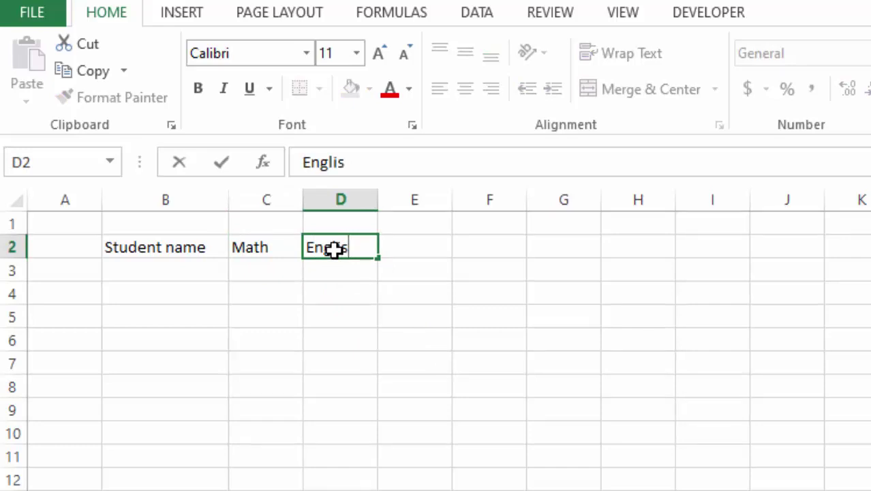
pyautogui.click(540, 315)
pyautogui.click(424, 246)
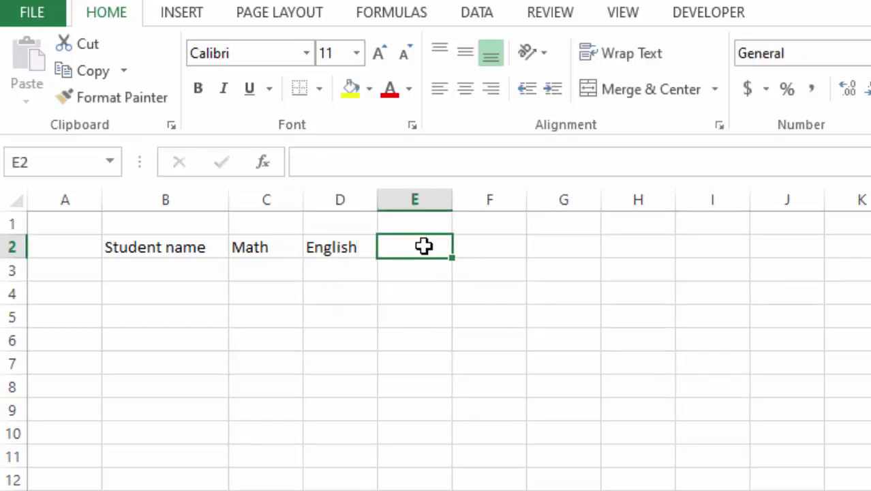
pyautogui.write('Geo')
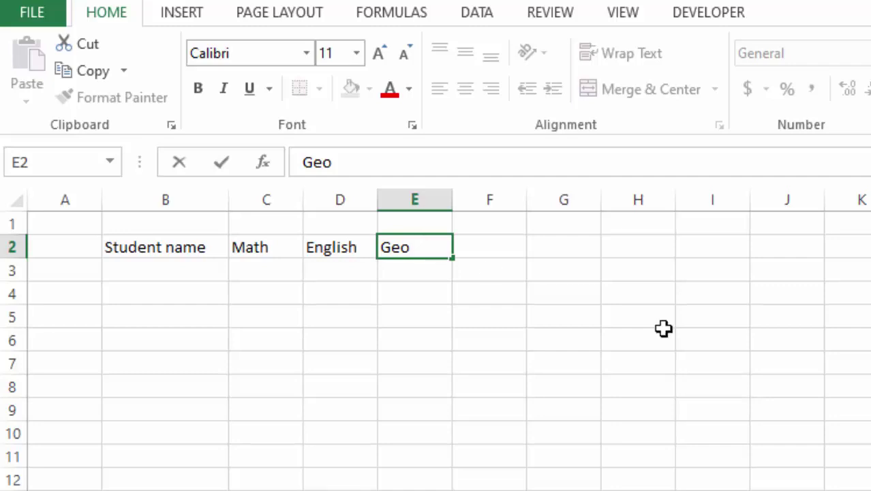
pyautogui.click(755, 393)
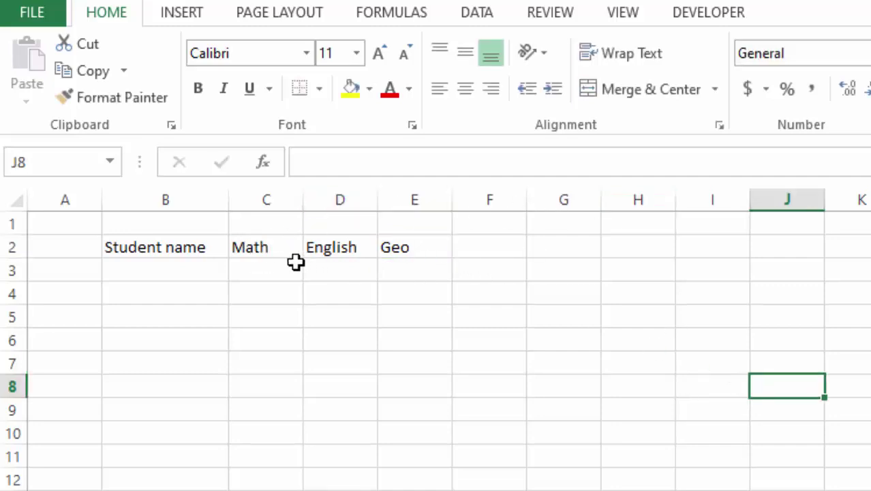
# - Centre the three subject headings in C2:E2 horizontally
pyautogui.moveTo(248, 253); pyautogui.dragTo(410, 249)
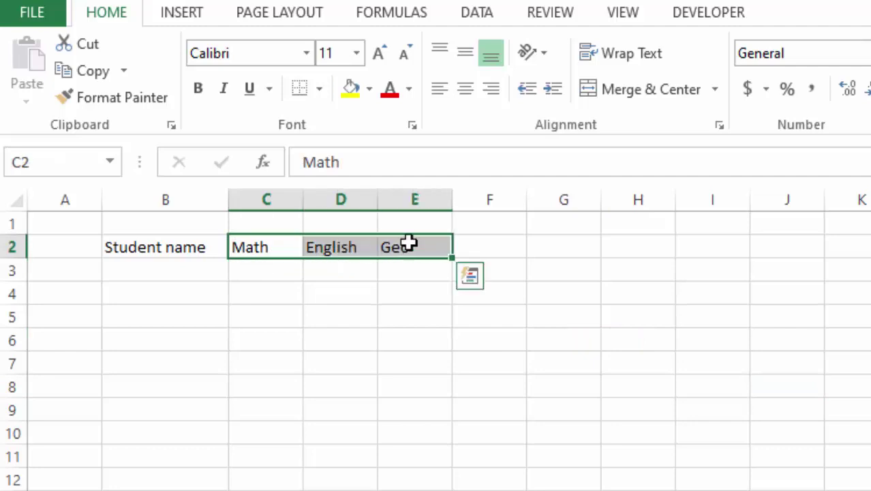
pyautogui.click(466, 92)
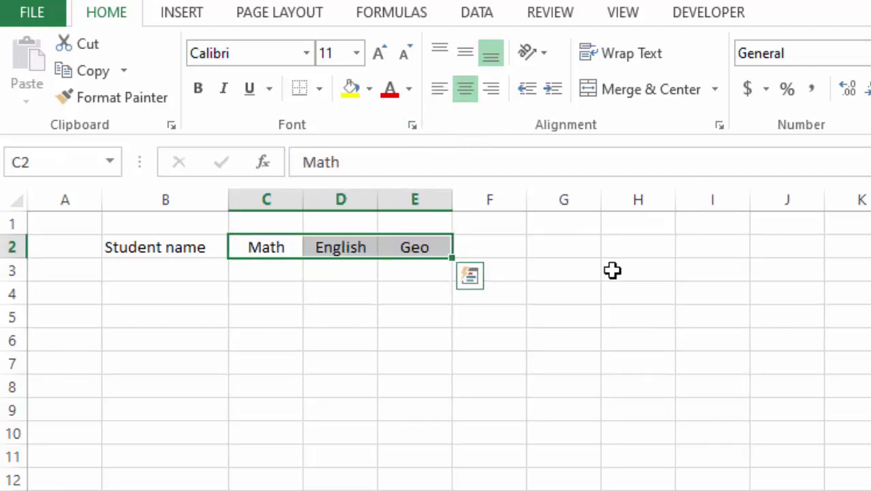
pyautogui.click(618, 354)
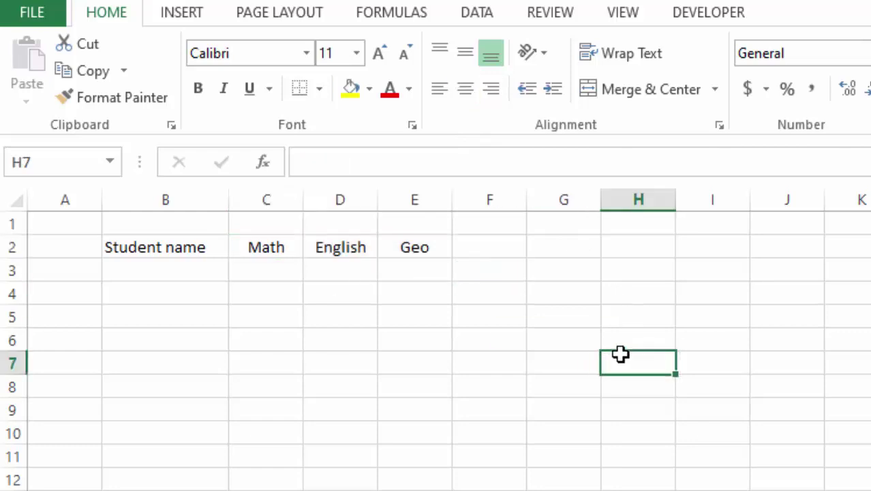
# - Enter the heading "Total" in cell F2 and widen column F slightly
pyautogui.click(508, 241)
pyautogui.write('Total')
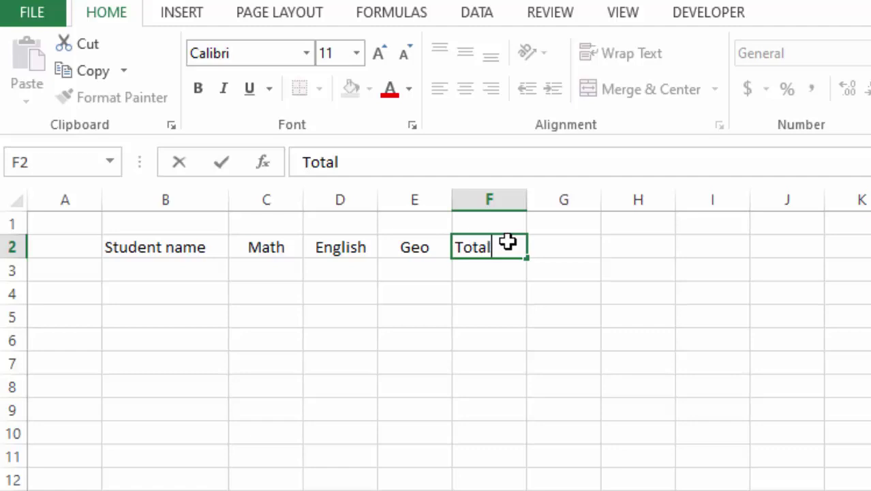
pyautogui.click(788, 367)
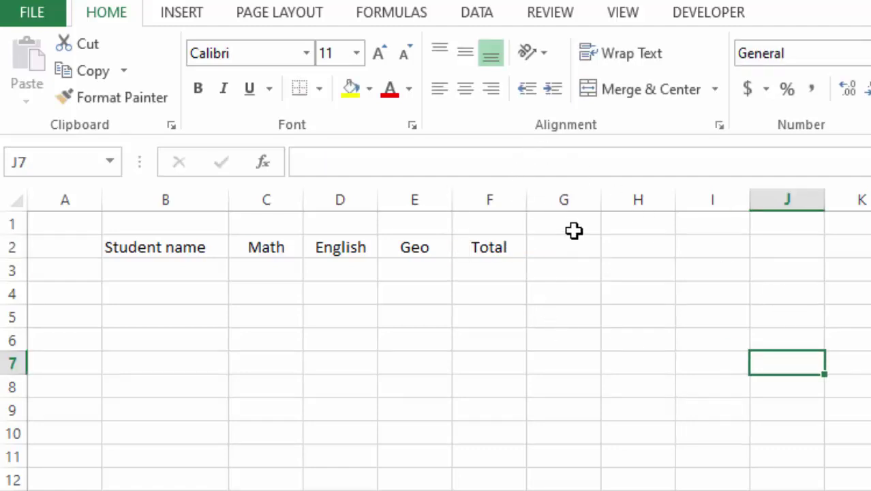
pyautogui.moveTo(528, 195); pyautogui.dragTo(539, 193)
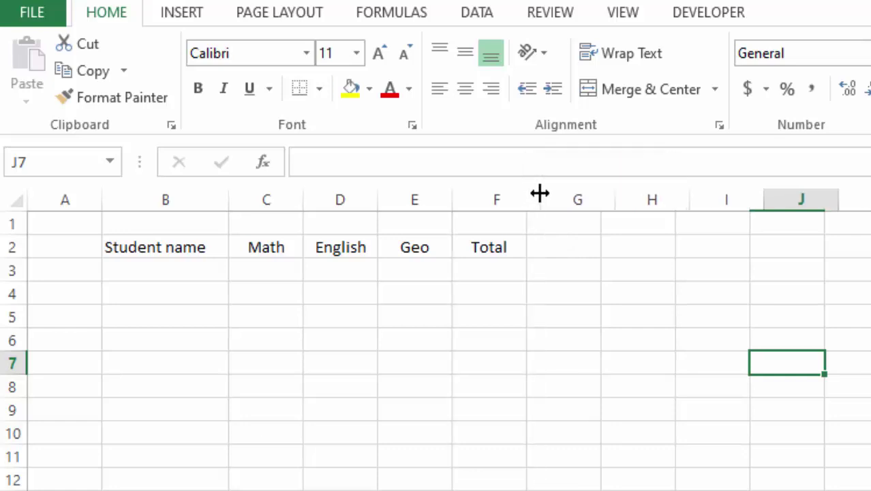
# - Enter the heading "Average" in cell G2 and widen column G slightly
pyautogui.click(589, 250)
pyautogui.write('Average')
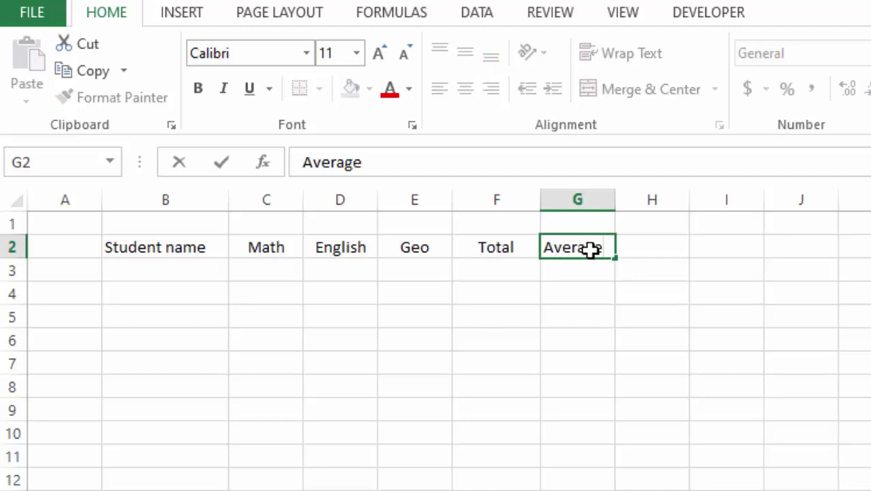
pyautogui.click(851, 385)
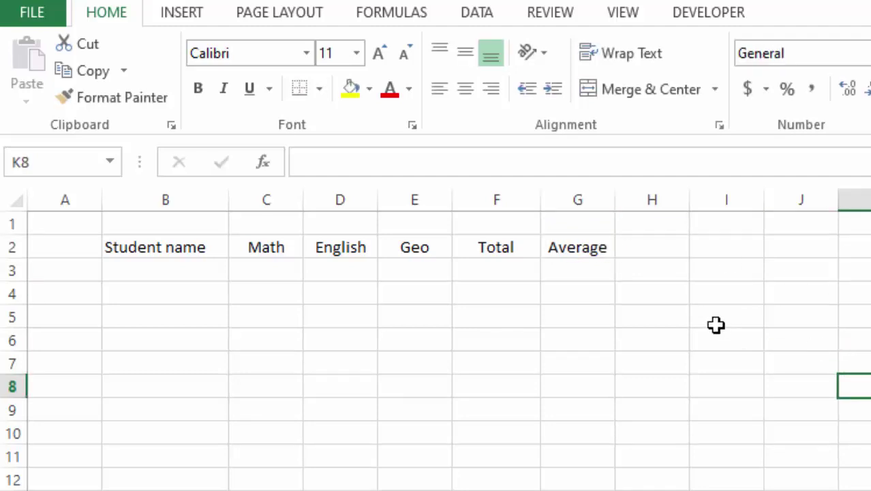
pyautogui.moveTo(611, 204); pyautogui.dragTo(630, 205)
pyautogui.click(808, 336)
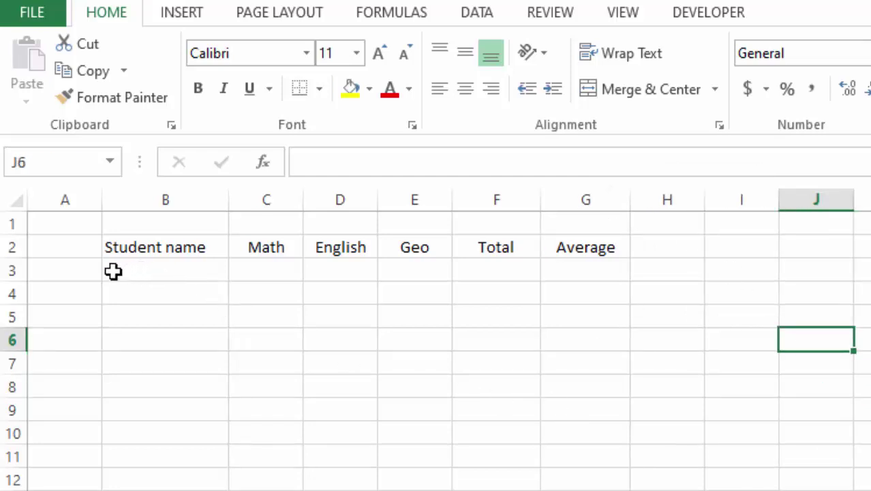
# - Enter the heading "No." in cell A2, before the student name heading
pyautogui.click(79, 244)
pyautogui.write('N')
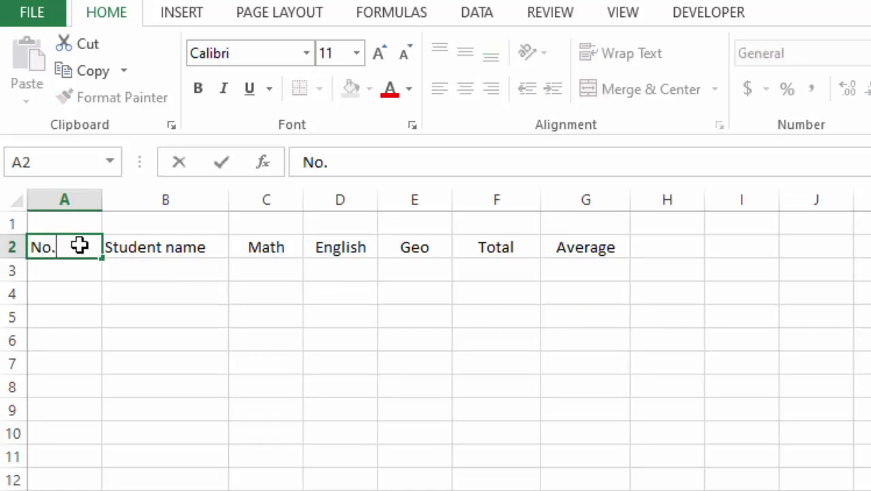
pyautogui.write('o.')
pyautogui.click(681, 449)
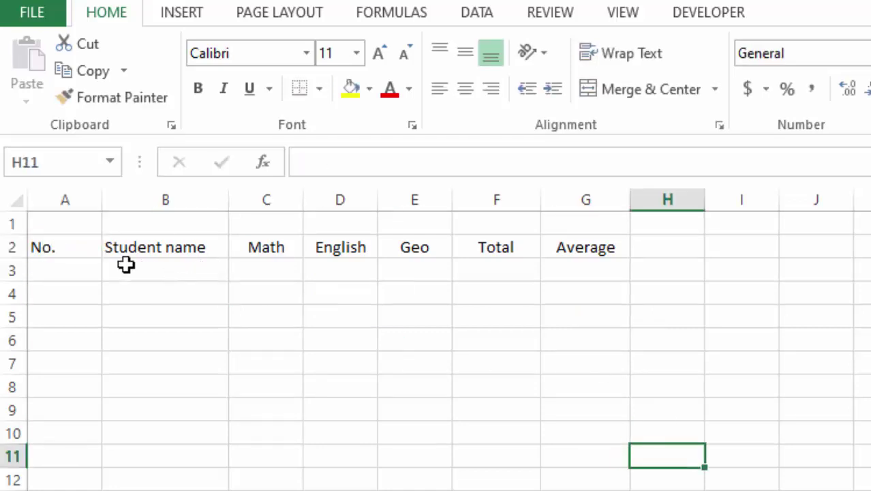
# - Make the heading row A2:G2 bold with a red font colour
pyautogui.moveTo(50, 244); pyautogui.dragTo(550, 247)
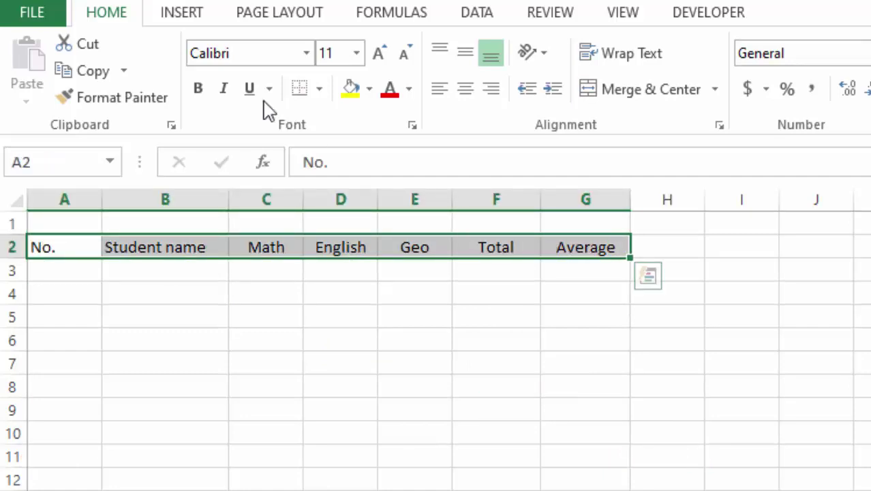
pyautogui.click(200, 90)
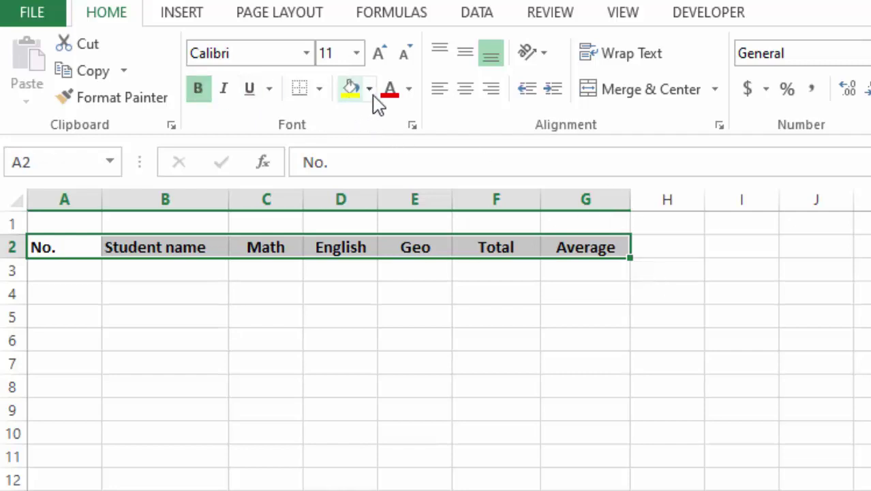
pyautogui.click(394, 95)
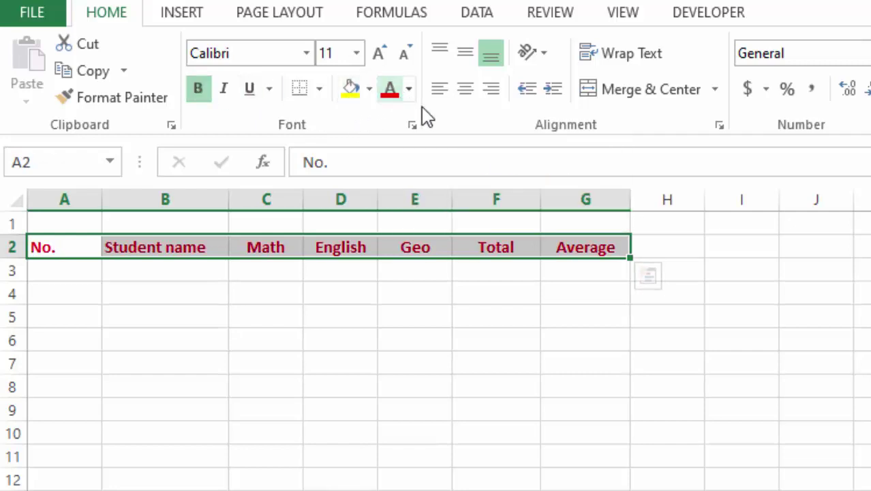
pyautogui.click(709, 421)
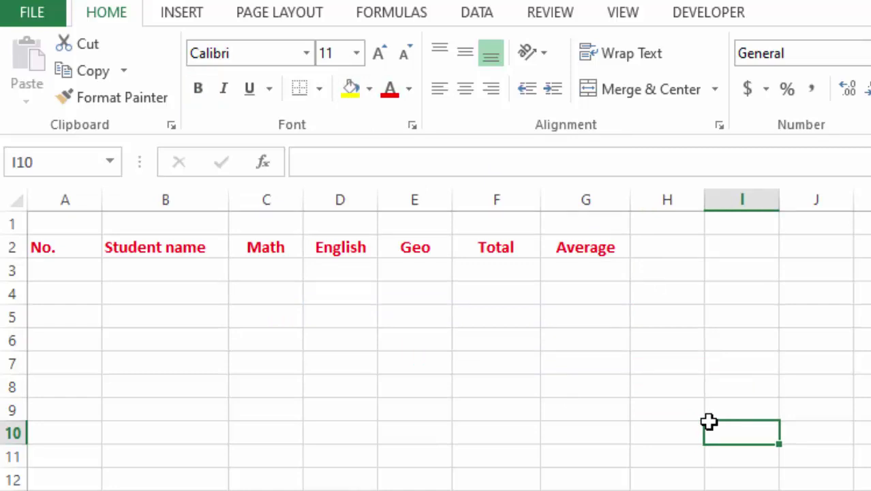
pyautogui.click(473, 438)
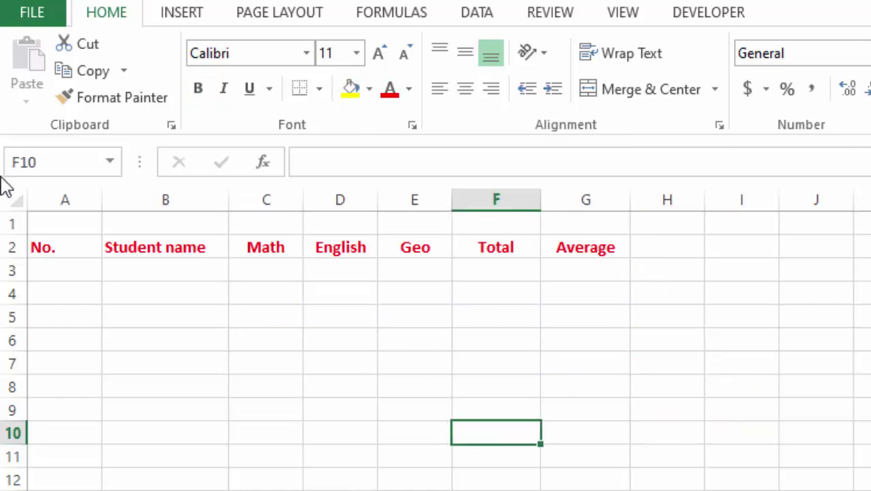
# - Apply All Borders to the table range A2:G8
pyautogui.moveTo(50, 245); pyautogui.dragTo(586, 371)
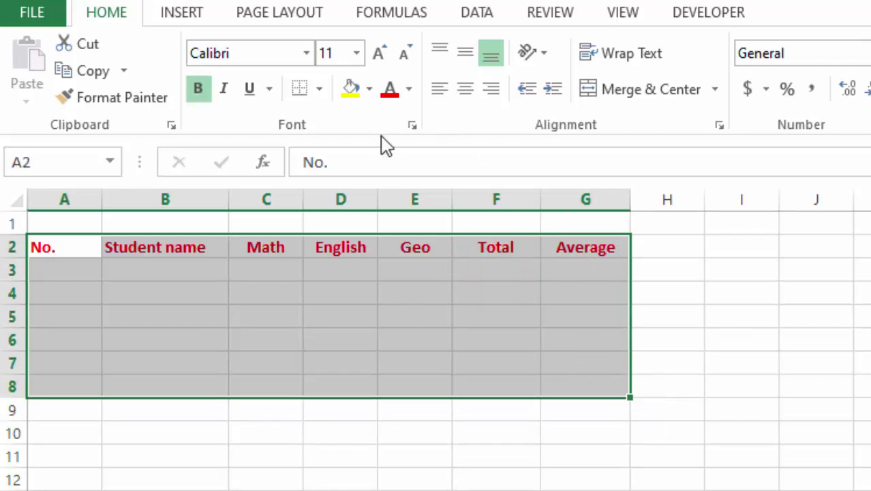
pyautogui.click(318, 90)
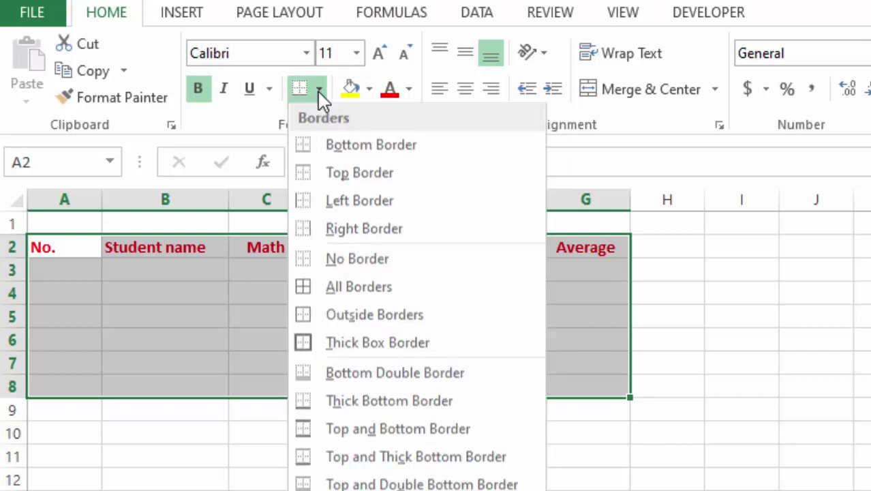
pyautogui.click(356, 287)
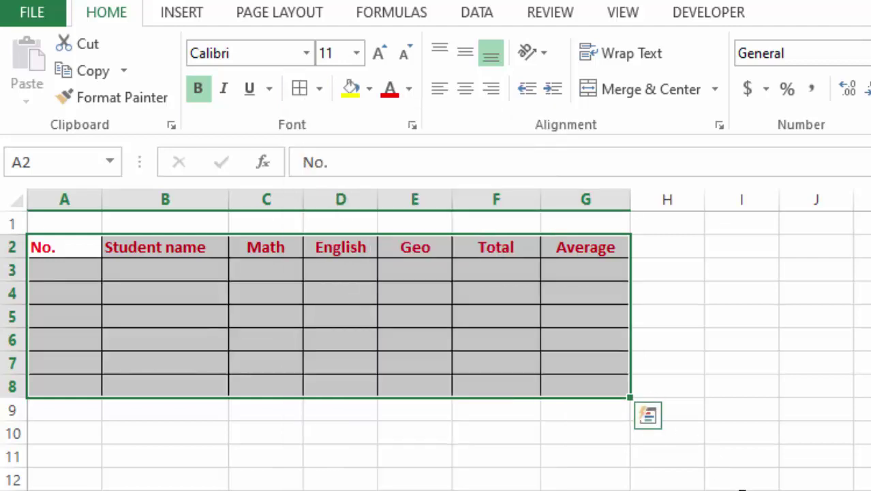
pyautogui.click(714, 485)
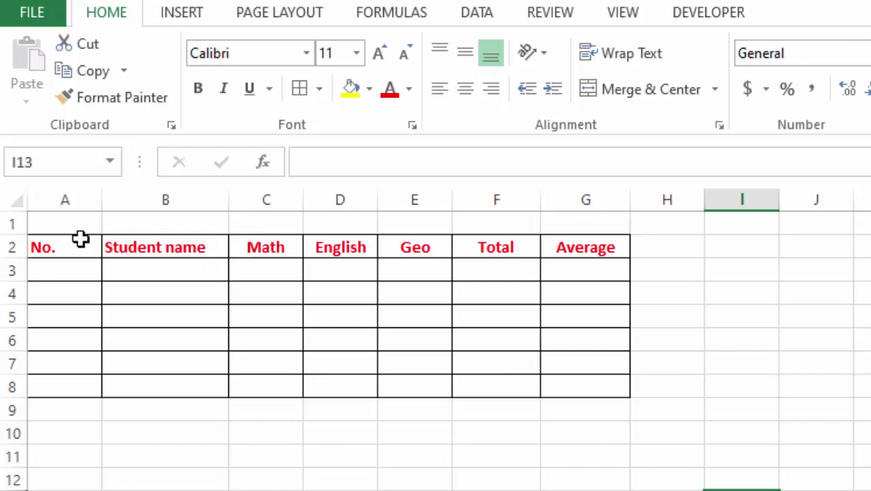
# - Fill the heading cells A2:G2 with yellow
pyautogui.moveTo(64, 249); pyautogui.dragTo(591, 239)
pyautogui.click(350, 90)
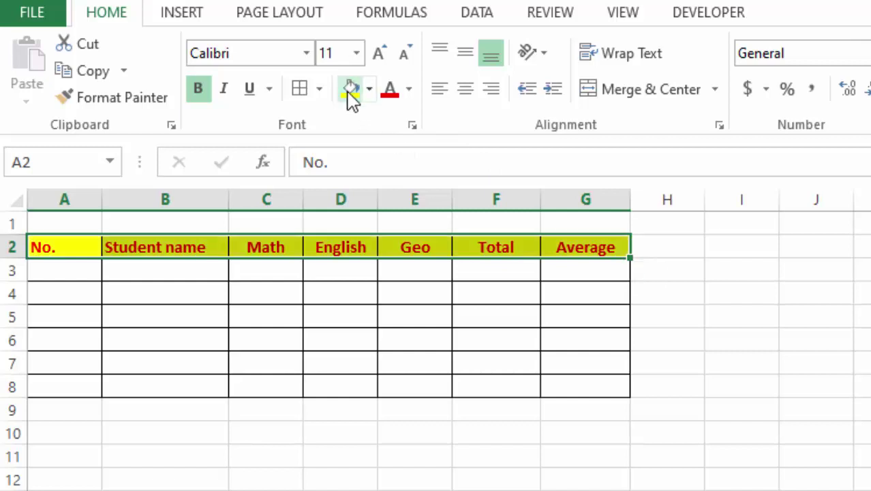
pyautogui.click(869, 433)
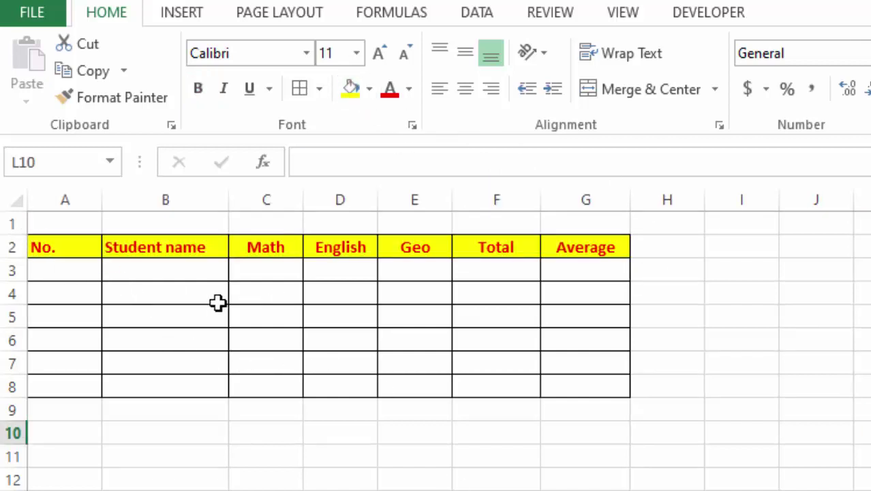
# - Number the student rows 1 to 5 in cells A3 to A7 under the "No." heading
pyautogui.click(73, 272)
pyautogui.write('1')
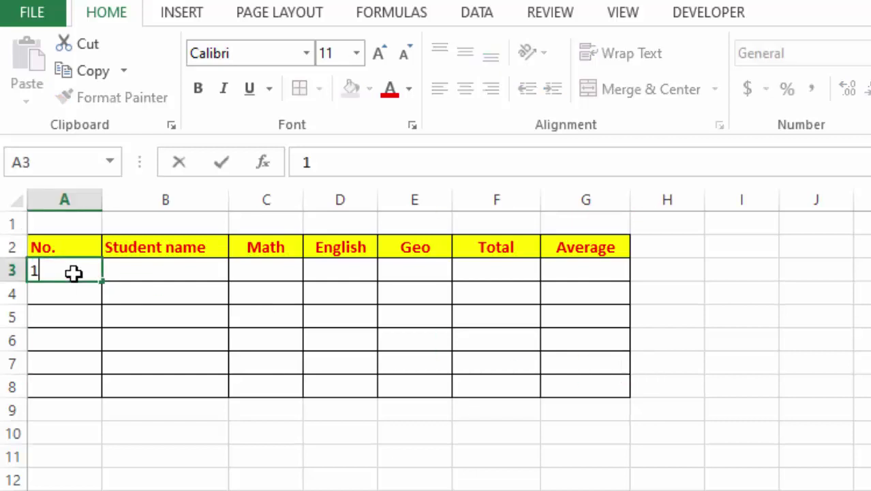
pyautogui.press('Return')
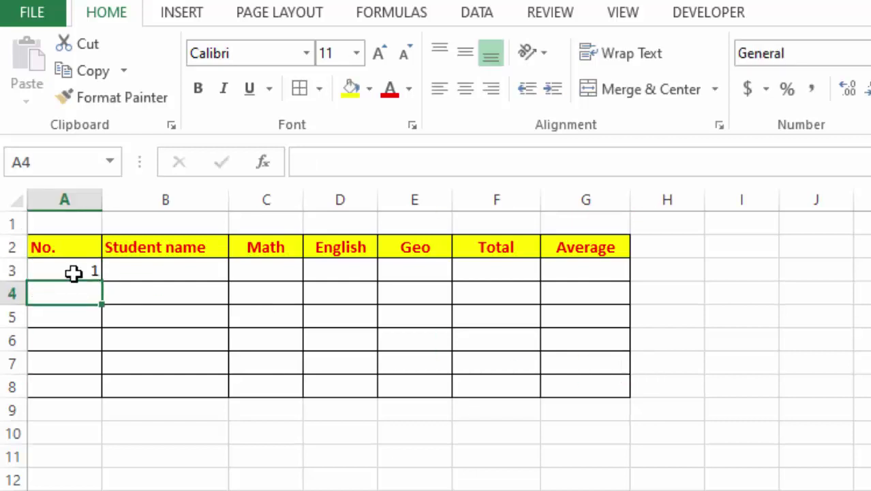
pyautogui.write('2')
pyautogui.press('Return')
pyautogui.write('3')
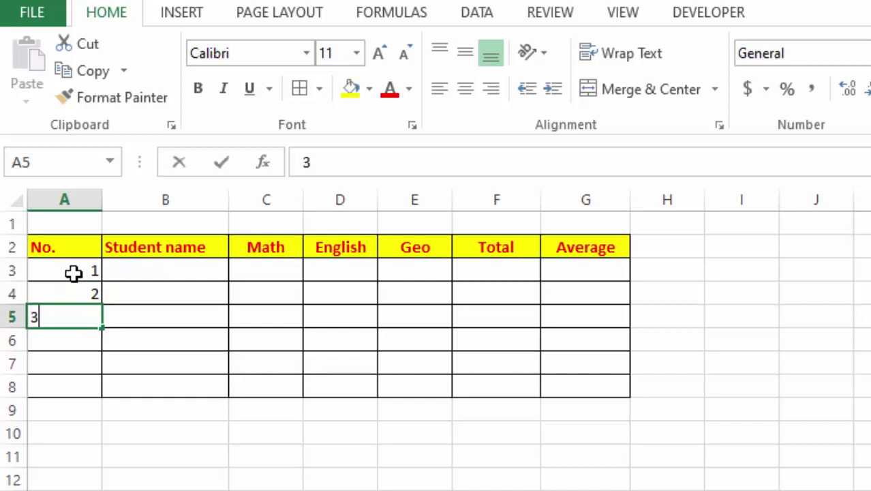
pyautogui.press('Return')
pyautogui.write('4')
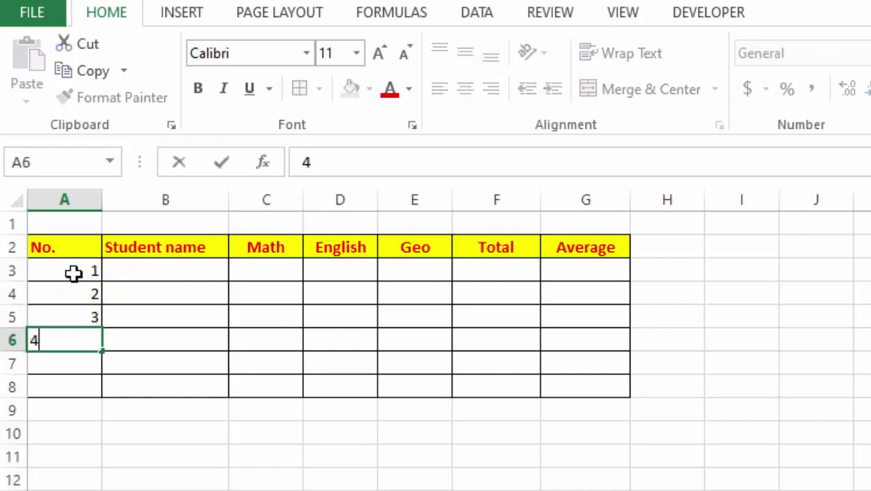
pyautogui.press('Return')
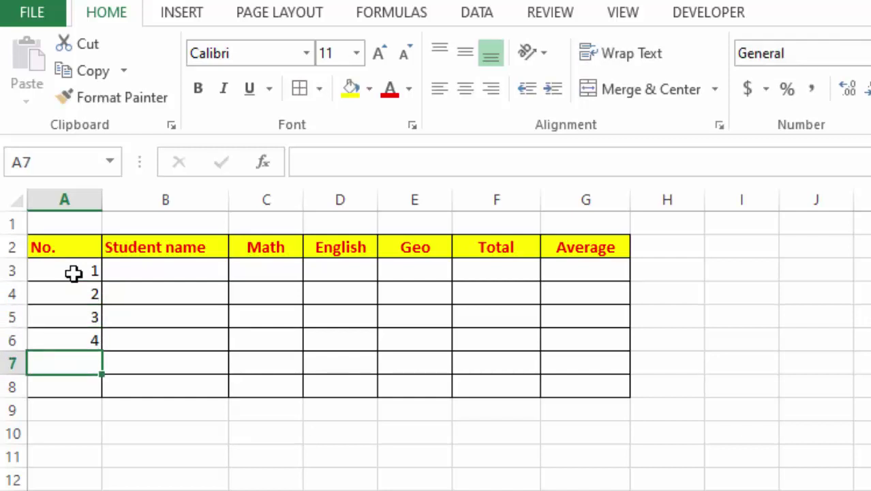
pyautogui.write('5')
pyautogui.click(681, 489)
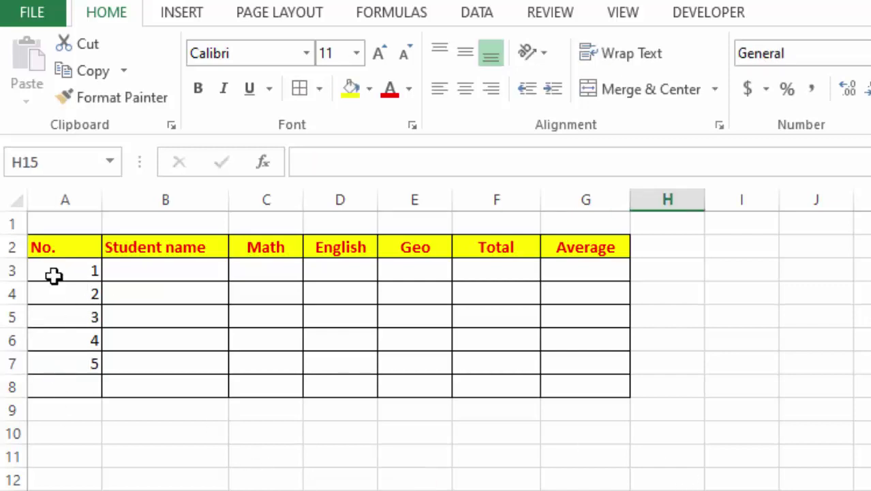
# - Centre the contents of the "No." column cells A2:A8 horizontally
pyautogui.click(65, 242)
pyautogui.moveTo(70, 266); pyautogui.dragTo(80, 383)
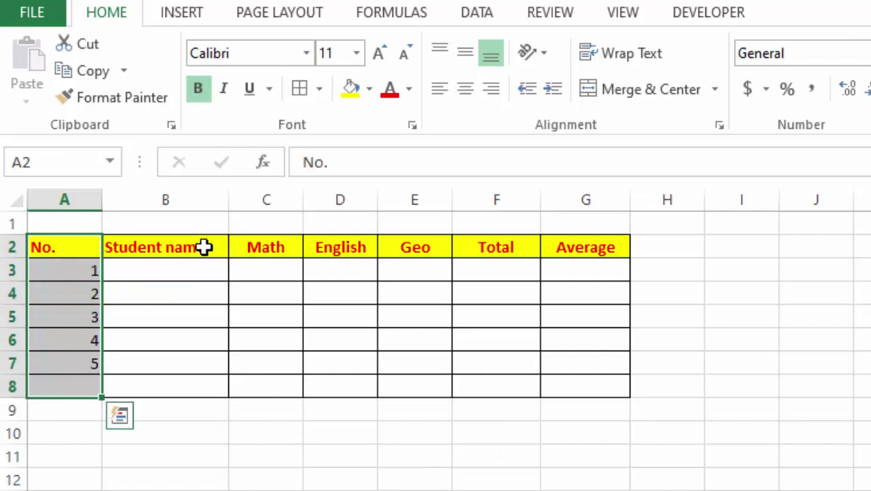
pyautogui.click(464, 96)
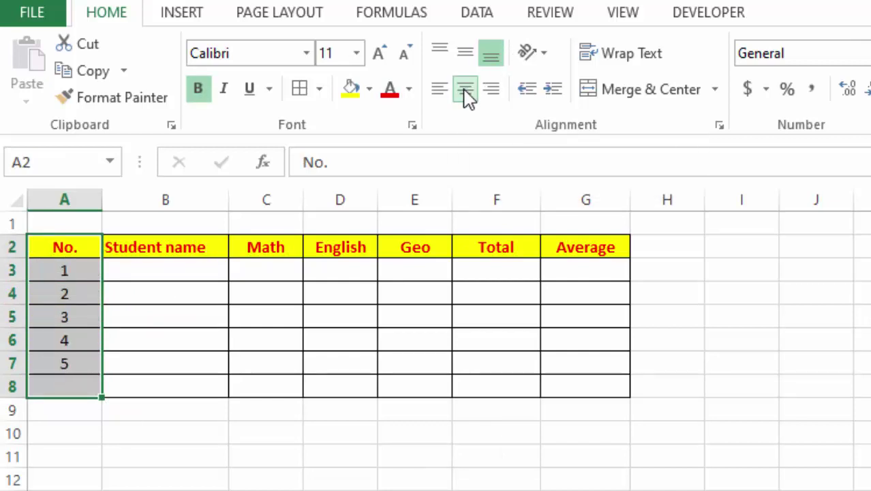
pyautogui.click(772, 488)
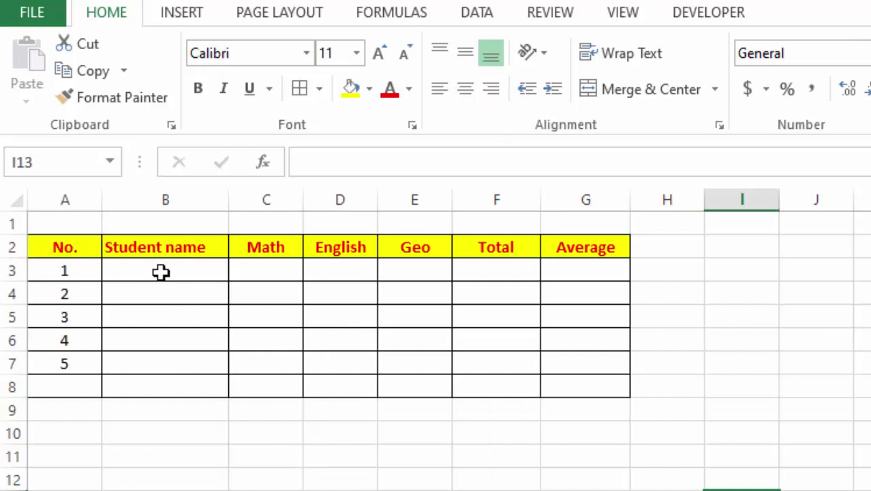
# - Centre the subject mark cells C3:E7 horizontally
pyautogui.moveTo(253, 272); pyautogui.dragTo(424, 369)
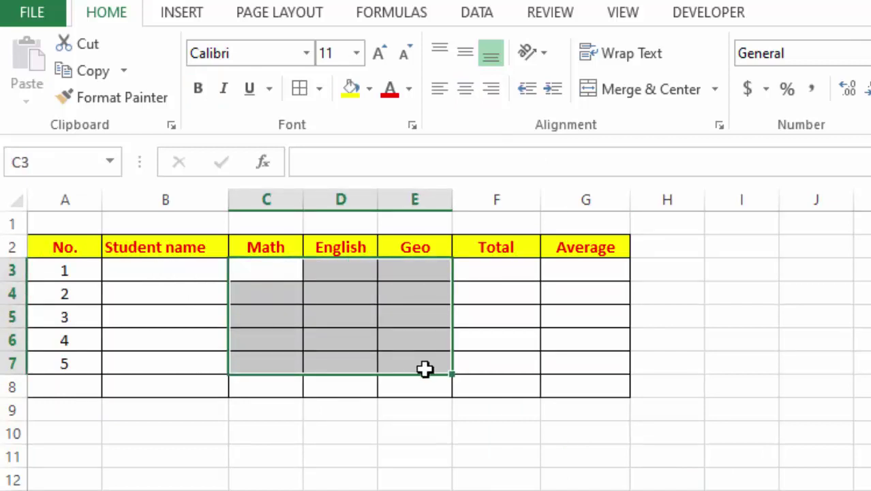
pyautogui.click(468, 99)
pyautogui.click(798, 459)
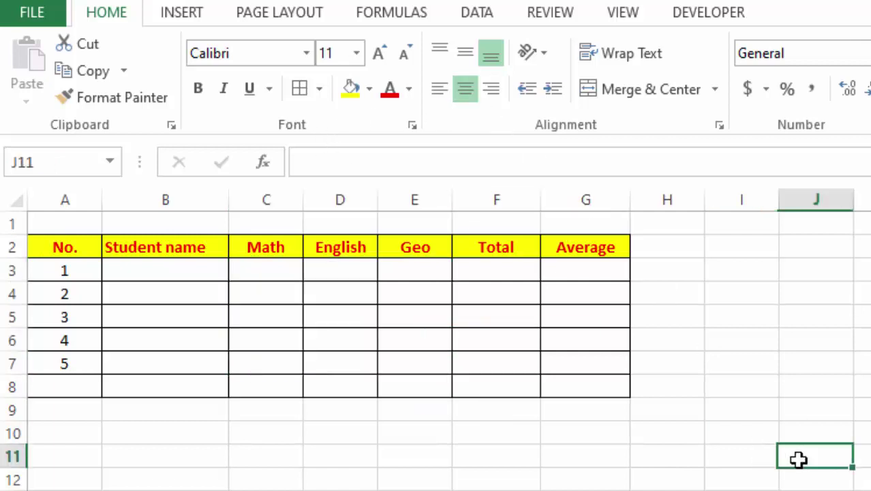
# - Enter the first student's full name in cell B3
pyautogui.click(149, 272)
pyautogui.write('Brian')
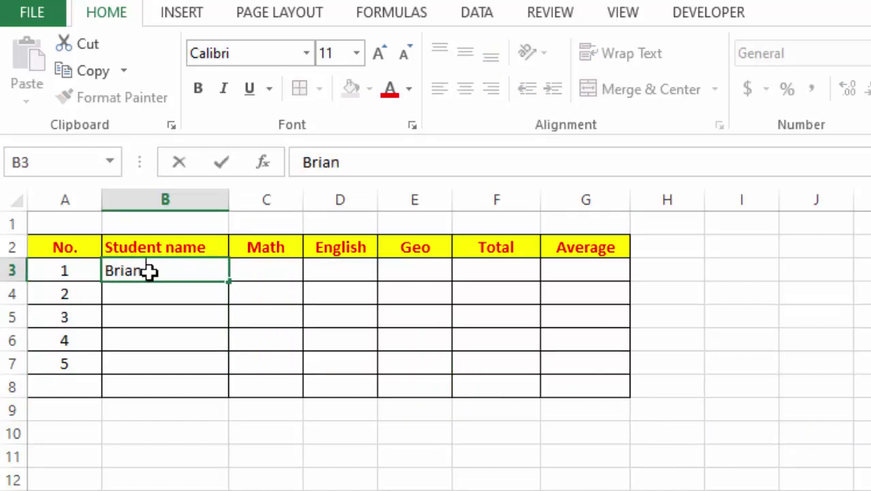
pyautogui.write(' Oma')
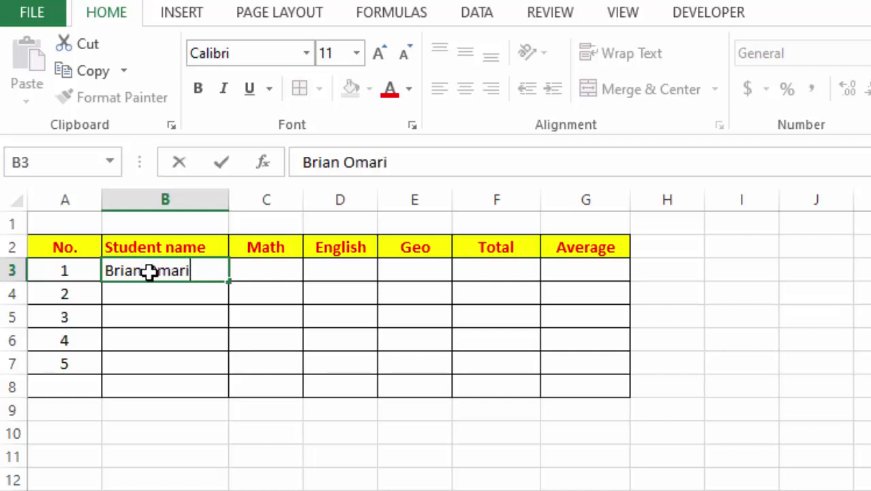
pyautogui.write('ri')
# - Enter the first student's marks in row 3: Math 67, English 82 and Geo 76
pyautogui.click(261, 272)
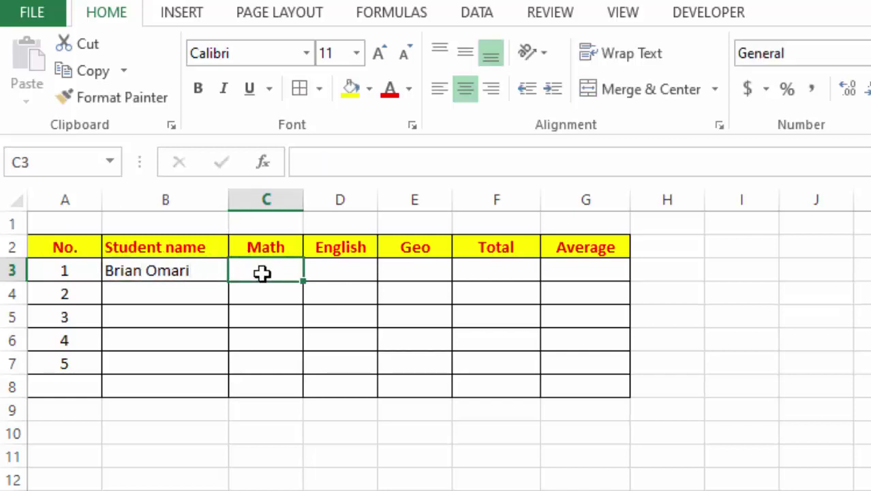
pyautogui.write('67')
pyautogui.press('Tab')
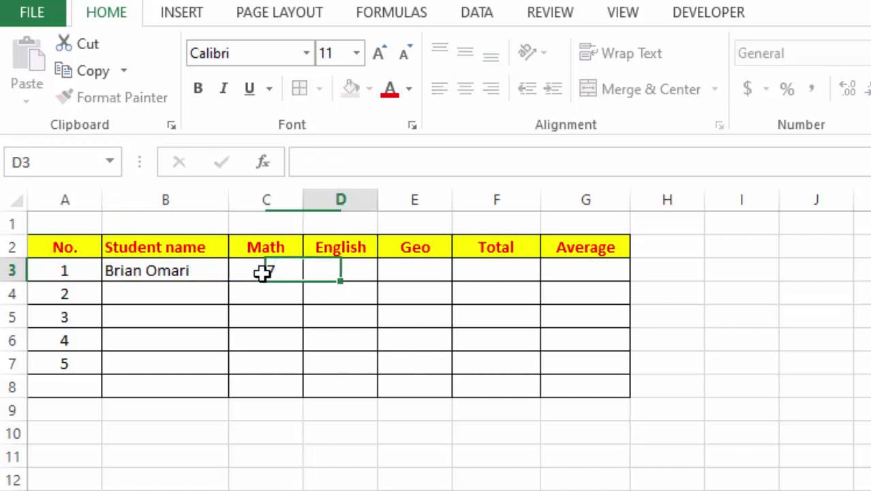
pyautogui.write('8')
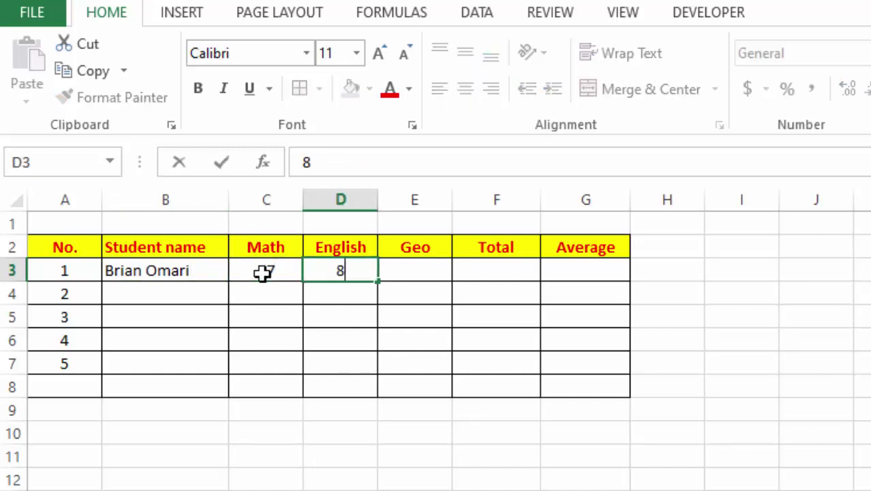
pyautogui.write('2')
pyautogui.press('Tab')
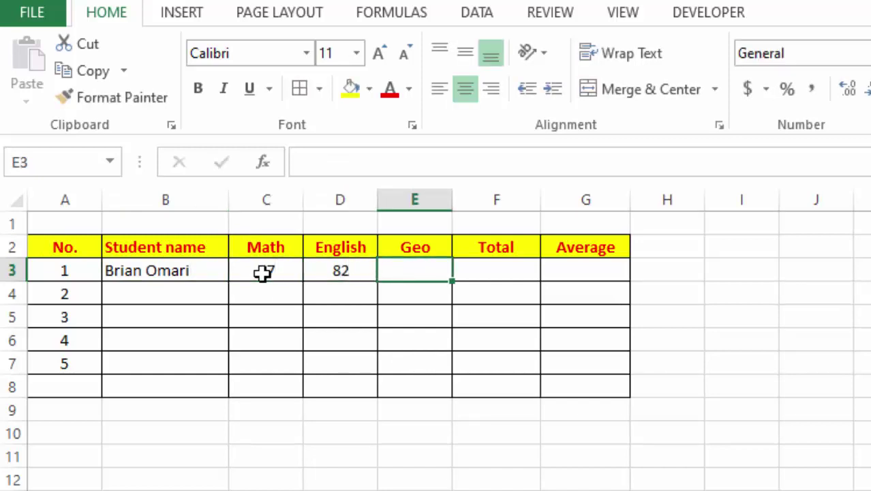
pyautogui.write('76')
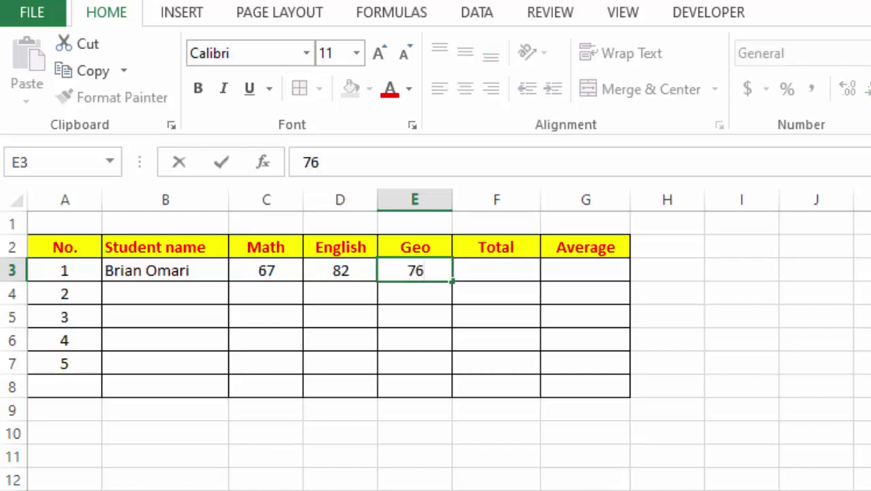
# - Enter the second student's full name in cell B4
pyautogui.click(146, 297)
pyautogui.write('Mar')
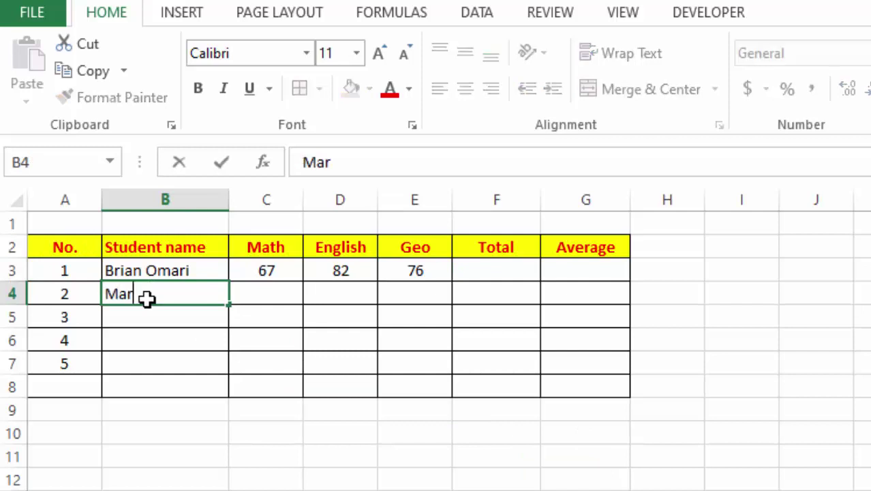
pyautogui.write('yanne')
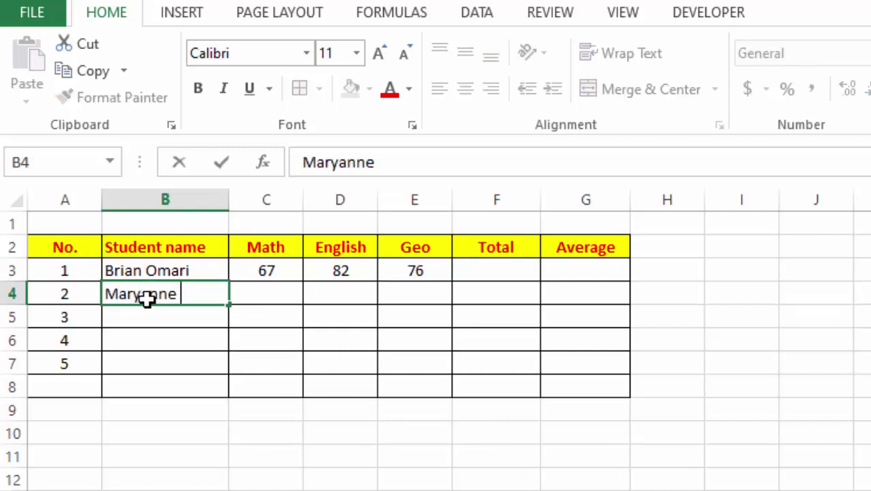
pyautogui.write(' Spa')
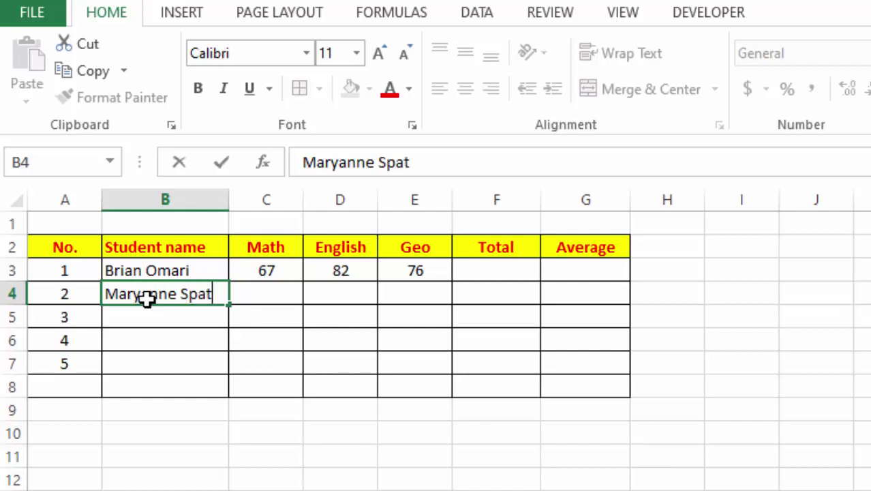
pyautogui.write('t')
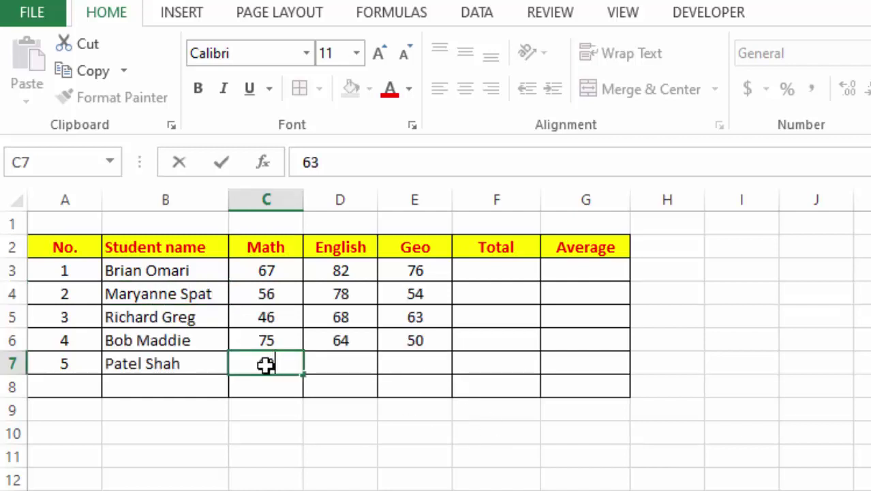
# - Enter the fifth student's marks in row 7: Math 63, English 72 and Geo 81
pyautogui.click(266, 365)
pyautogui.write('63')
pyautogui.press('Tab')
pyautogui.write('72')
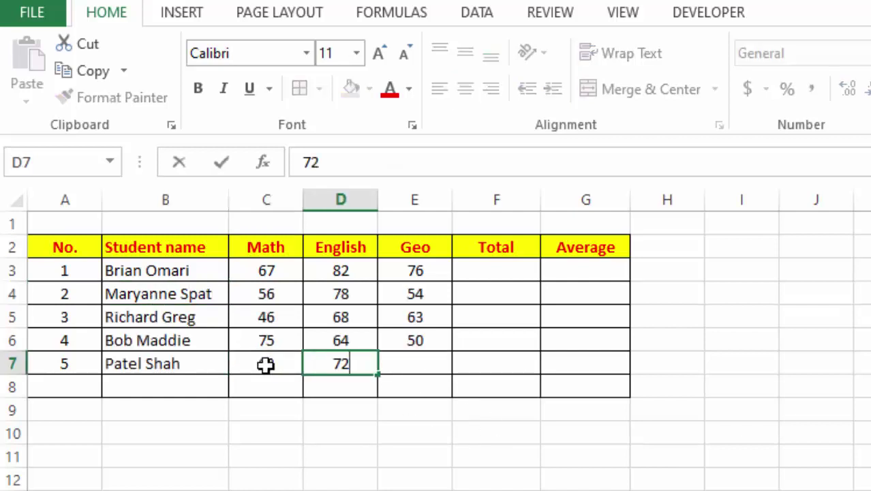
pyautogui.press('Tab')
pyautogui.write('81')
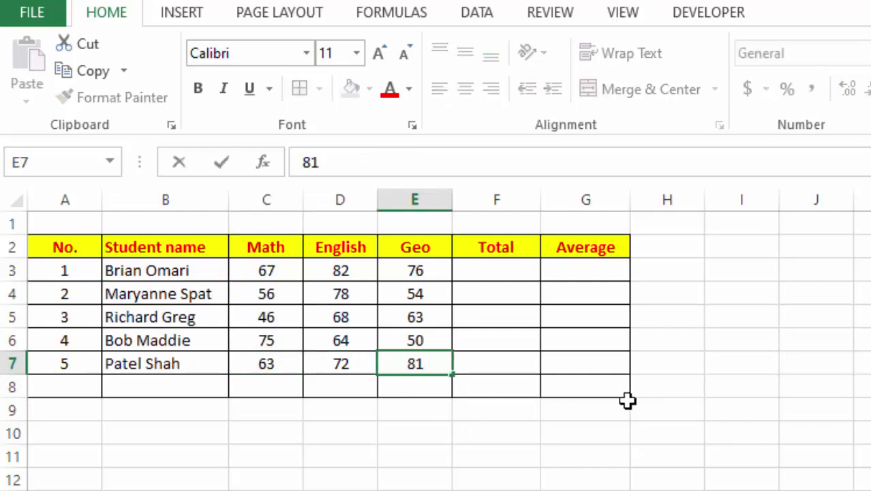
pyautogui.click(725, 459)
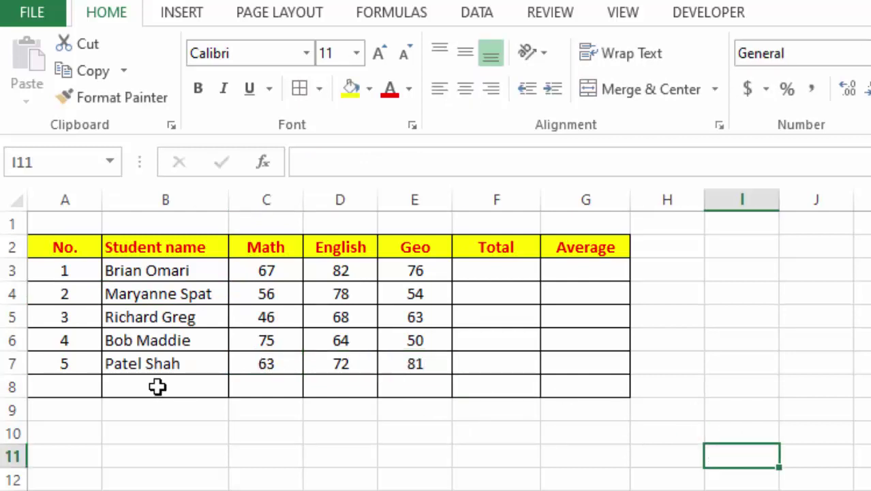
pyautogui.click(857, 406)
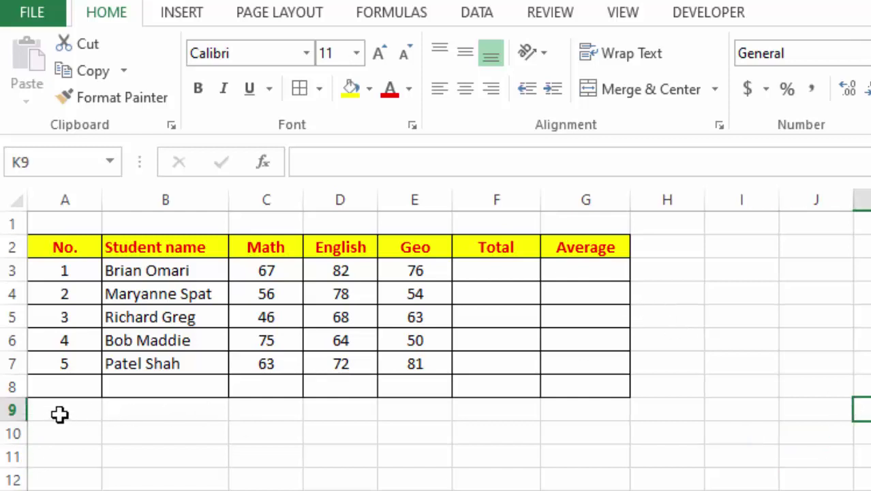
# - Calculate the first student's total in F3 with the formula =C3+D3+E3
pyautogui.click(503, 271)
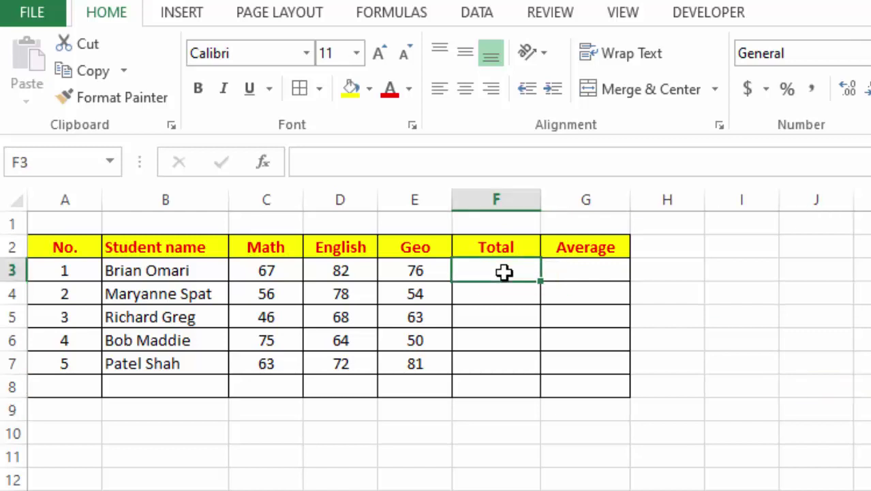
pyautogui.write('=')
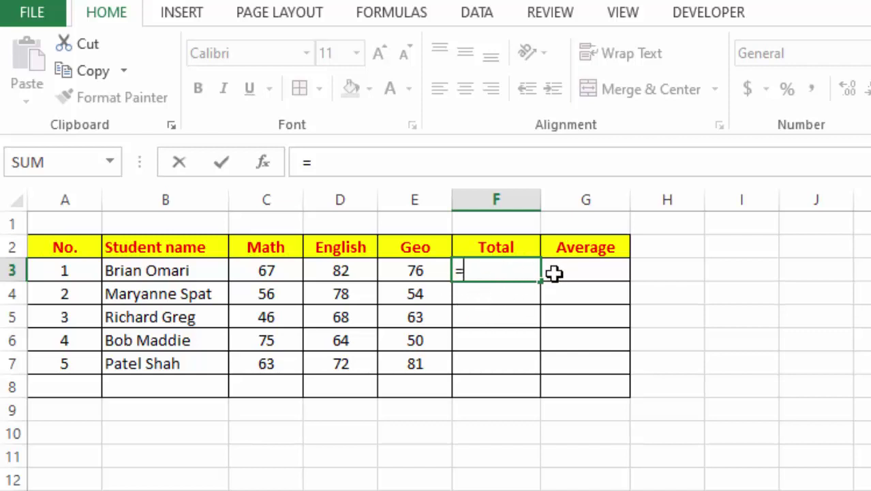
pyautogui.click(267, 272)
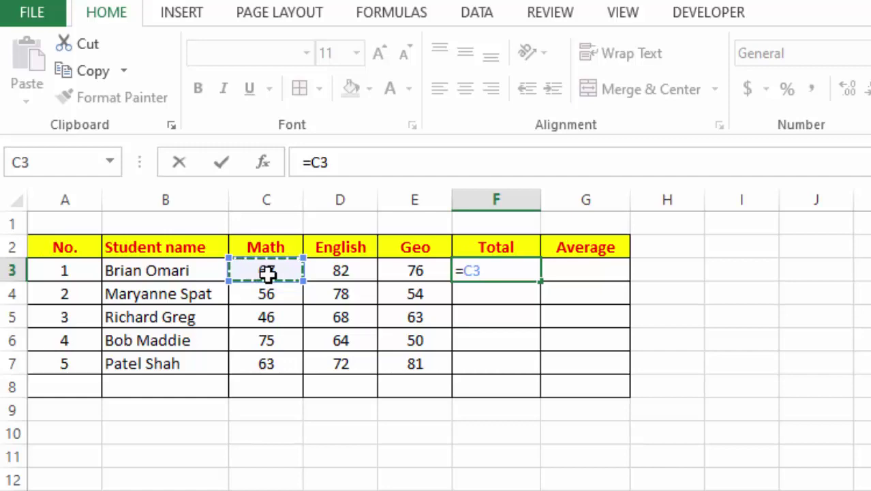
pyautogui.write('+')
pyautogui.click(350, 272)
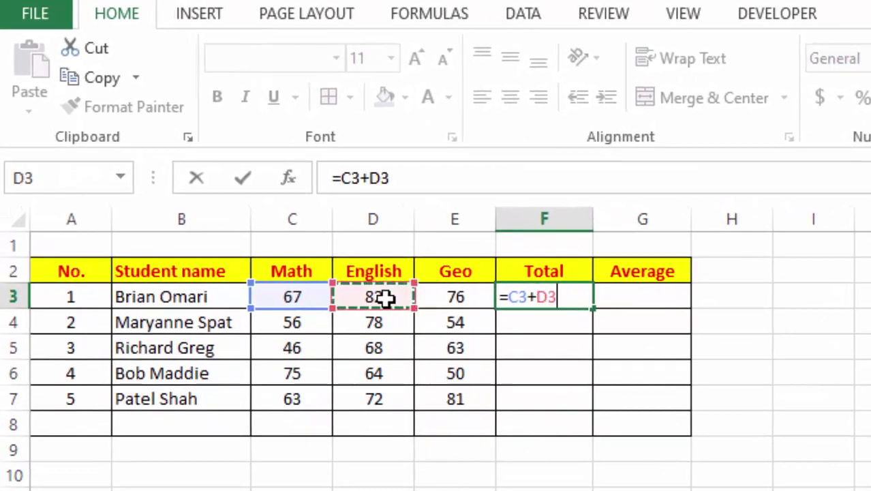
pyautogui.write('+')
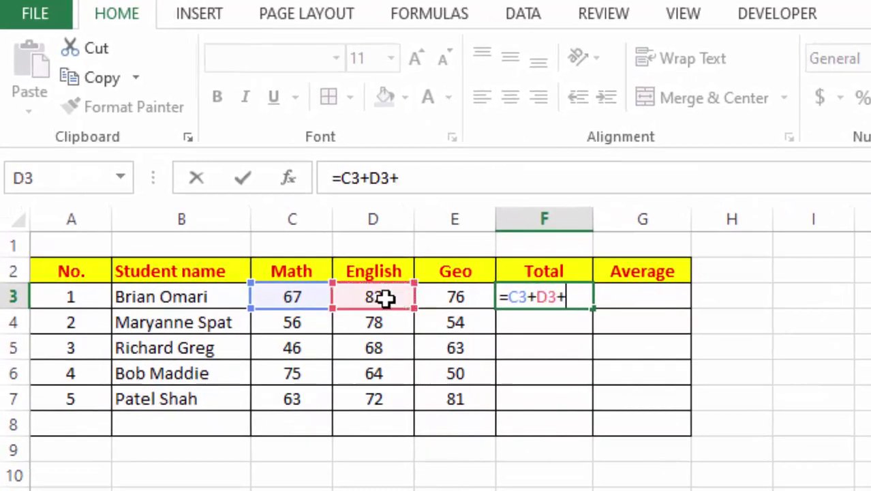
pyautogui.click(461, 295)
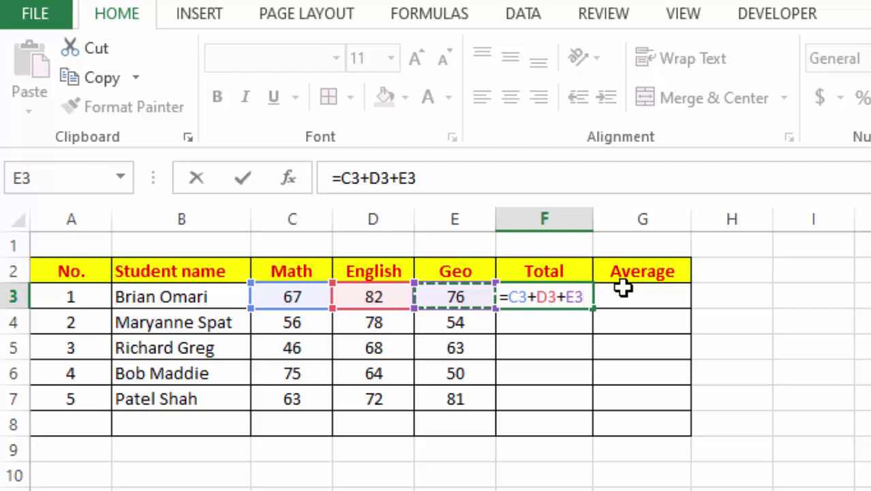
pyautogui.press('Return')
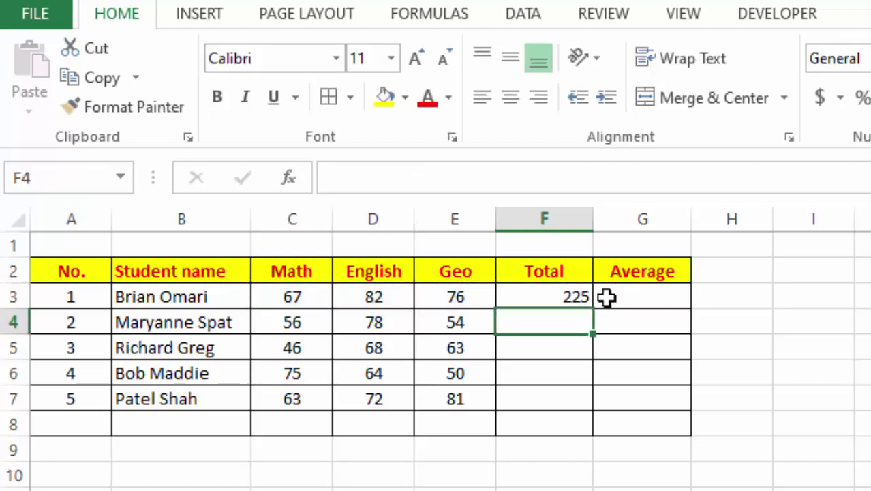
# - Fill the total formula from F3 down to F7 for the remaining students
pyautogui.click(566, 296)
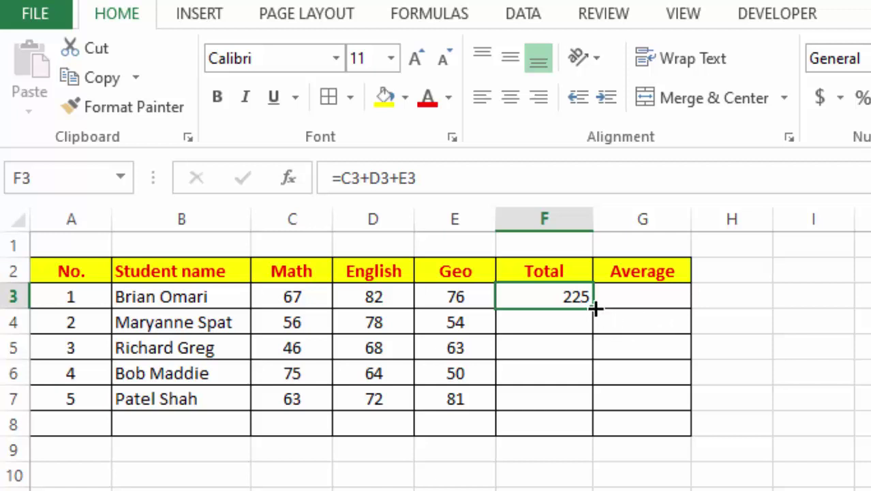
pyautogui.moveTo(594, 306)
pyautogui.mouseDown()
pyautogui.moveTo(606, 376)
pyautogui.moveTo(597, 404)
pyautogui.mouseUp()
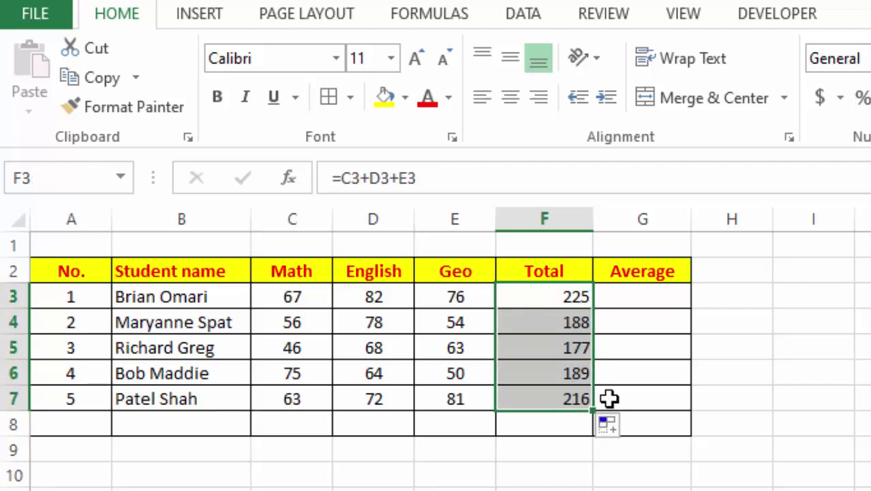
pyautogui.click(870, 373)
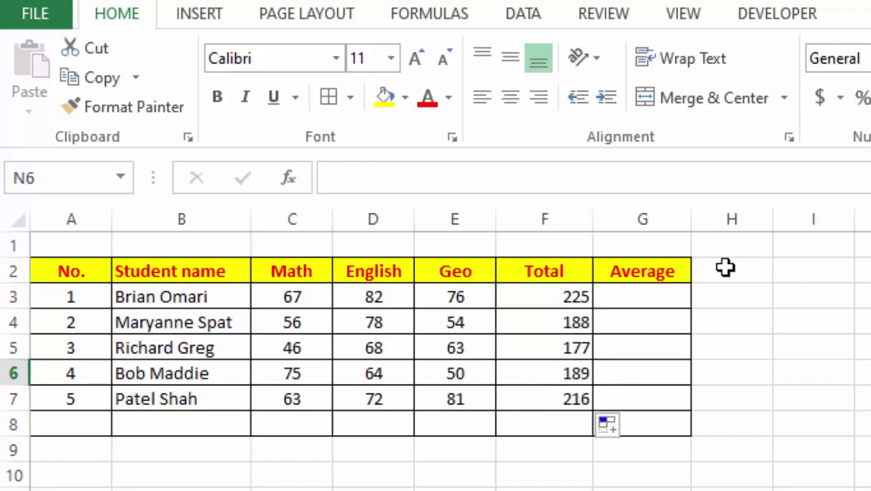
# - Calculate the first student's average in G3 with the formula =F3/3
pyautogui.click(649, 296)
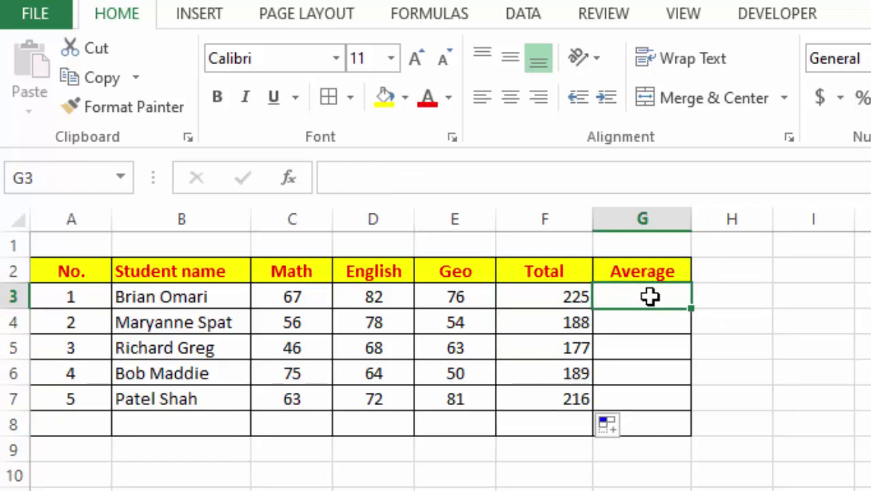
pyautogui.write('=')
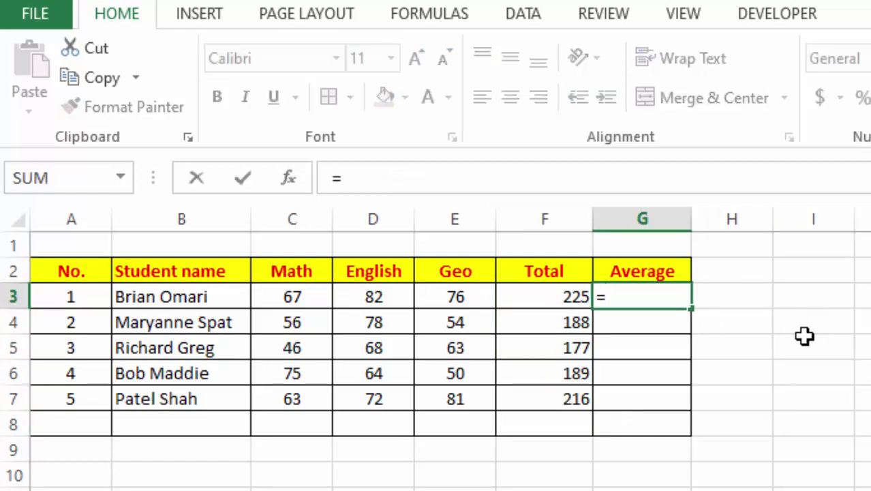
pyautogui.click(555, 296)
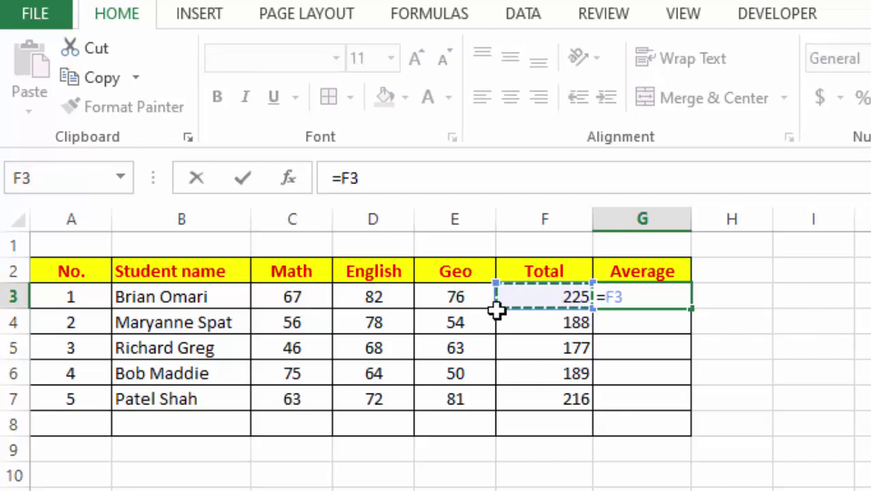
pyautogui.write('/')
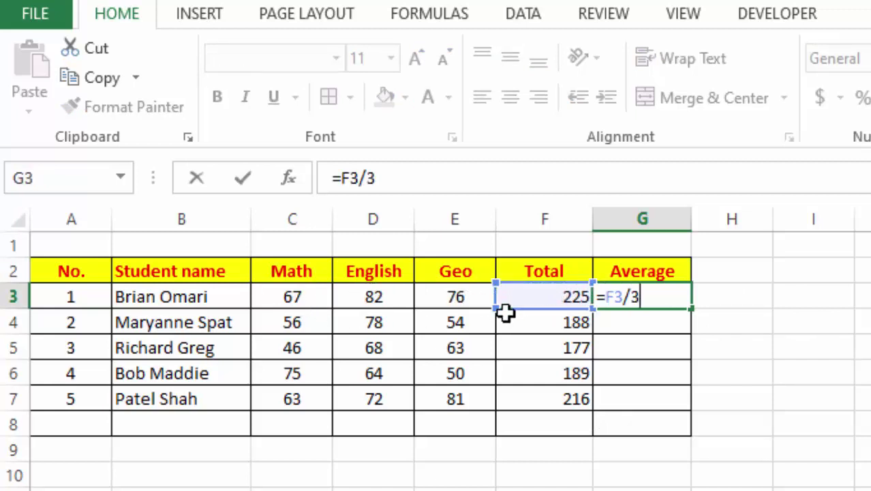
pyautogui.write('3')
pyautogui.press('Return')
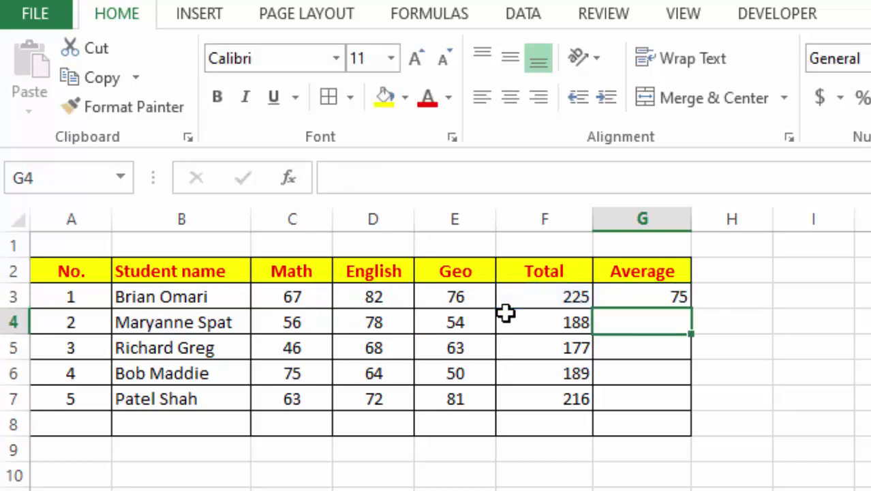
# - Fill the average formula from G3 down to G7 and show the averages in G3:G7 with no decimal places
pyautogui.click(657, 296)
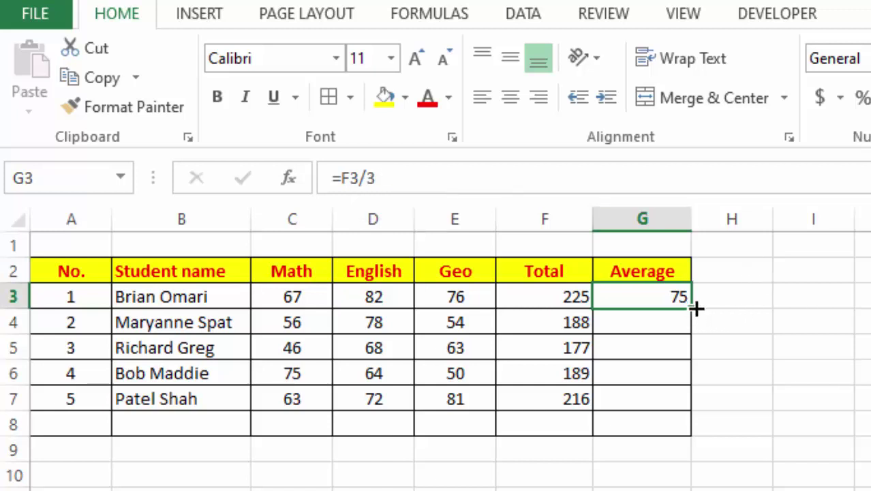
pyautogui.moveTo(691, 310); pyautogui.dragTo(696, 406)
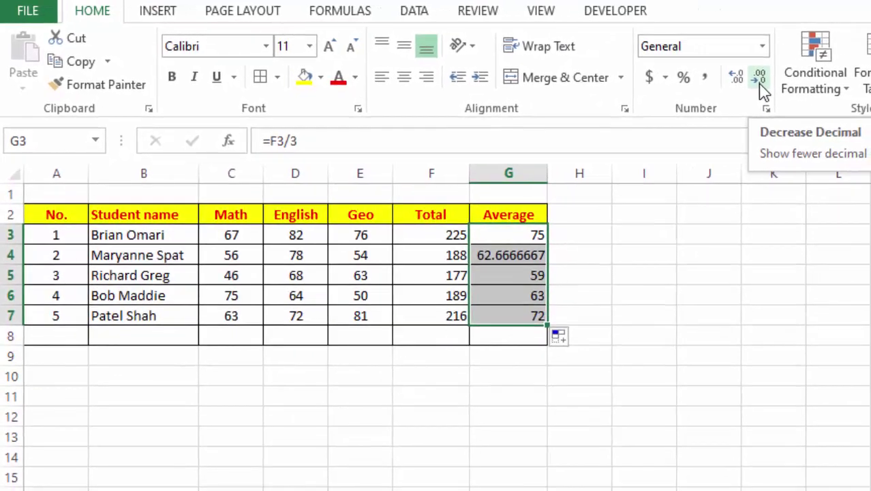
pyautogui.click(760, 79)
pyautogui.click(760, 79)
pyautogui.click(760, 79)
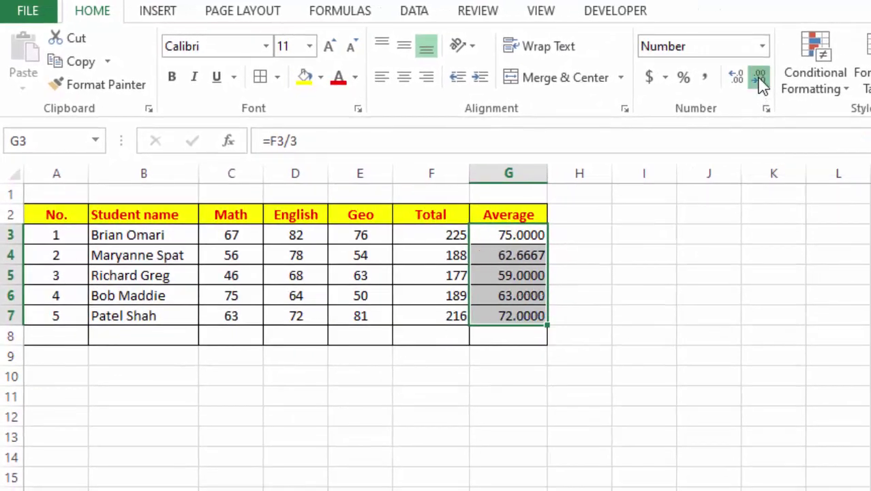
pyautogui.click(759, 79)
pyautogui.click(760, 79)
pyautogui.click(760, 79)
pyautogui.click(760, 79)
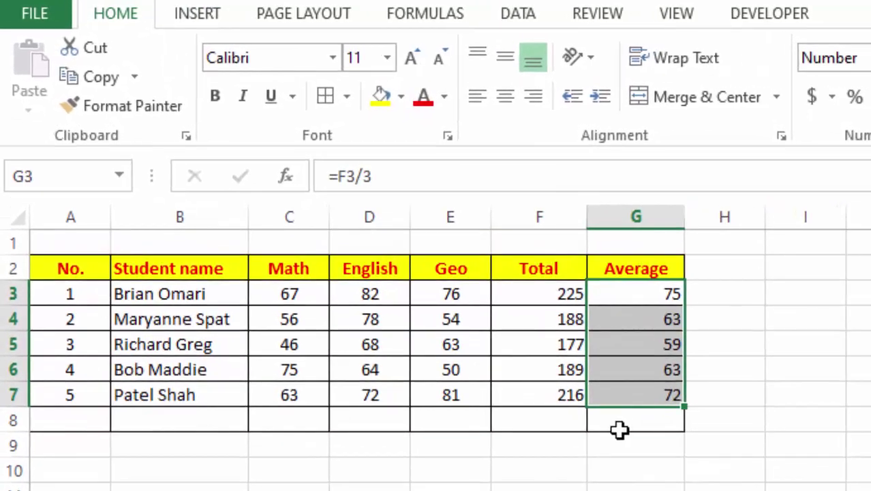
pyautogui.click(737, 321)
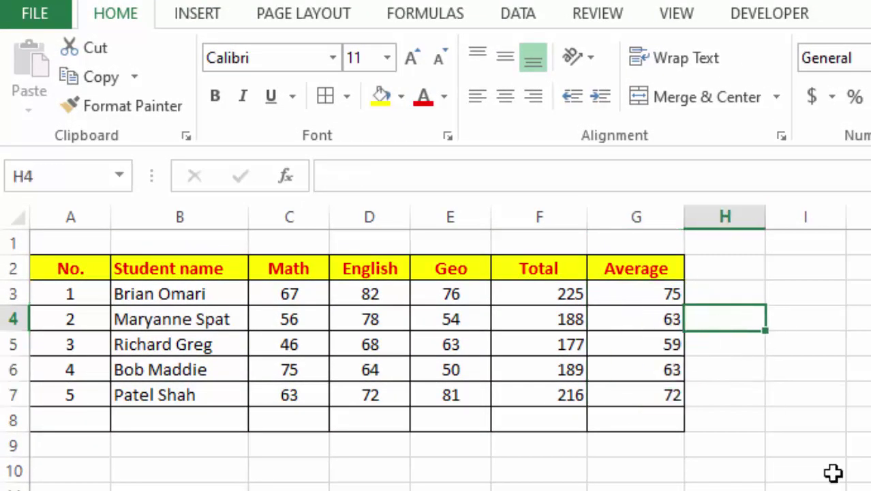
pyautogui.click(864, 487)
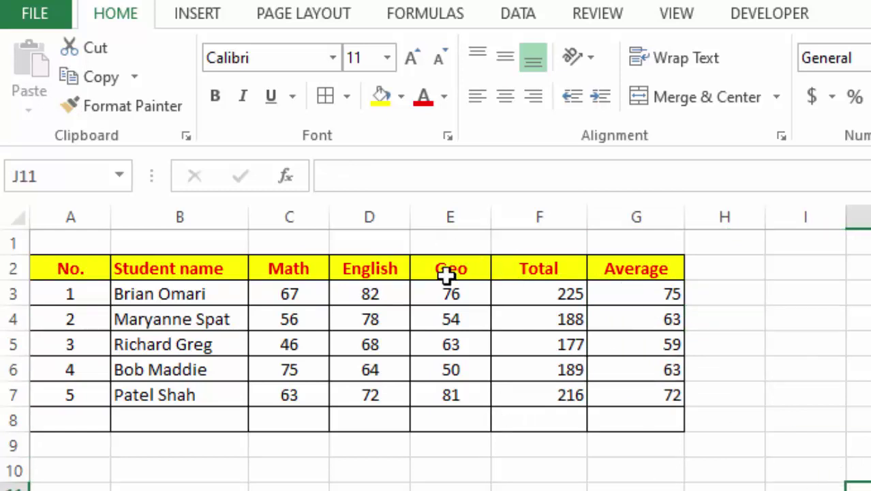
# - Add a percent sign to the three subject headers so they read Math %, English % and Geo %
pyautogui.doubleClick(316, 268)
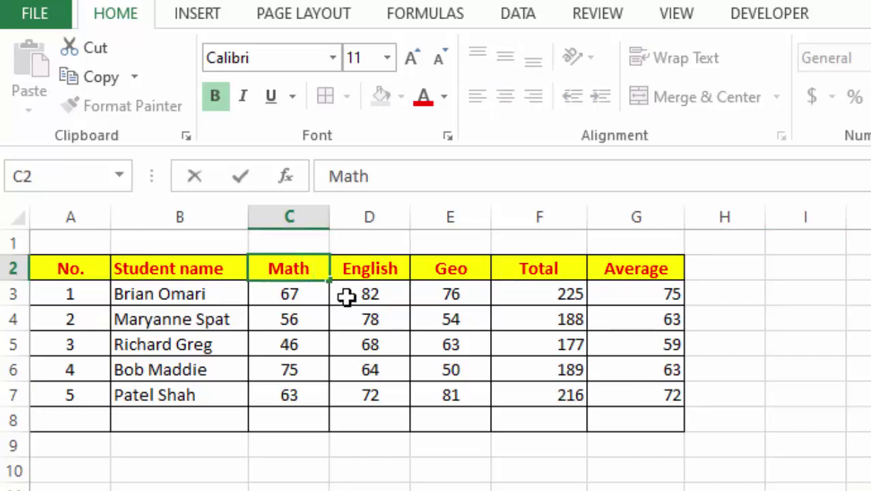
pyautogui.write('%')
pyautogui.click(756, 414)
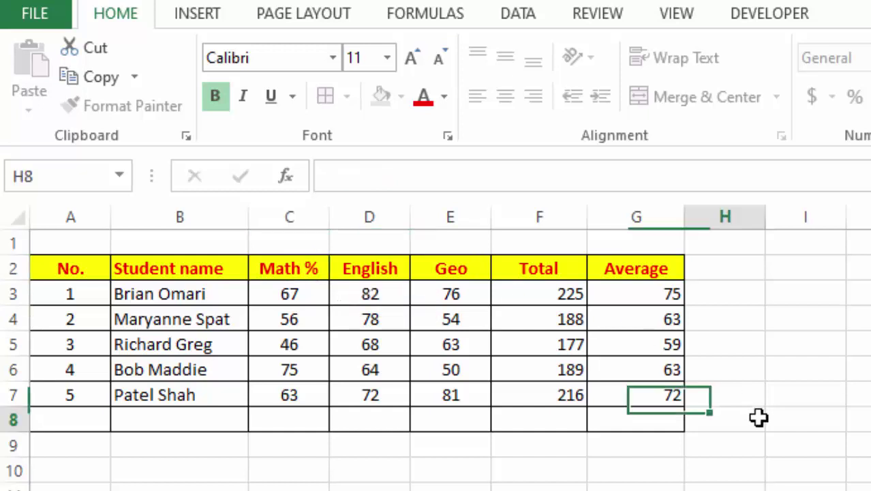
pyautogui.click(402, 270)
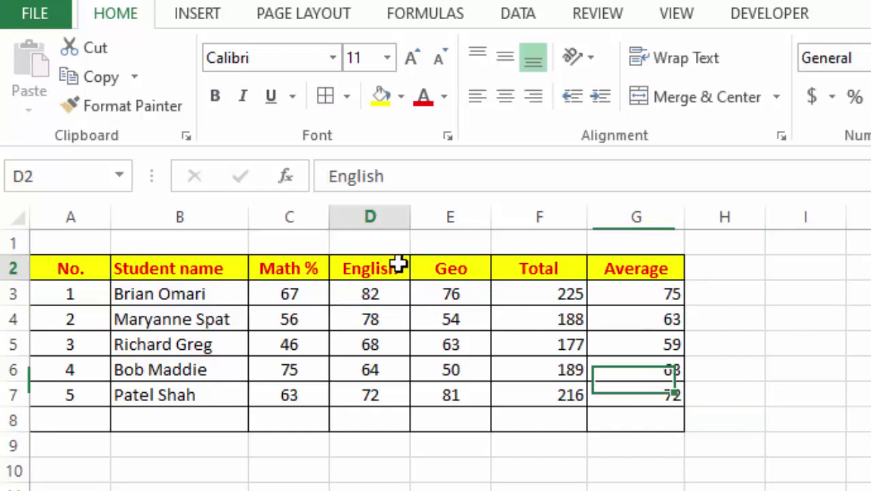
pyautogui.doubleClick(403, 267)
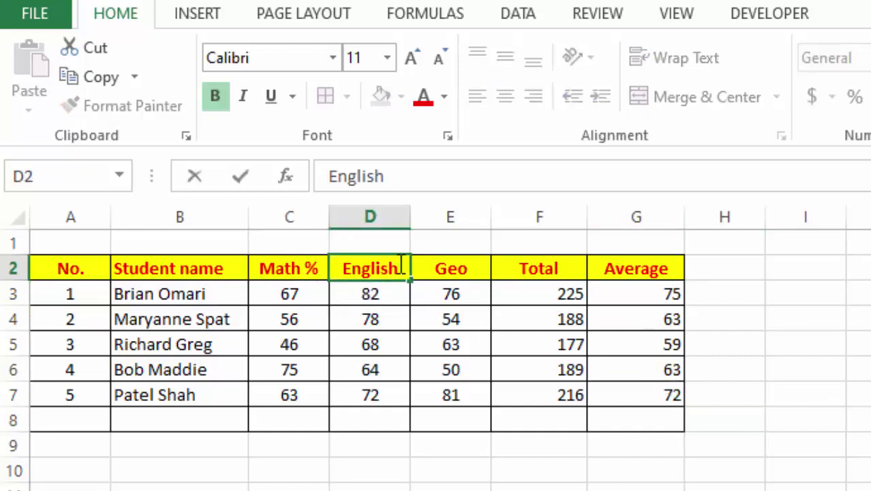
pyautogui.write('%')
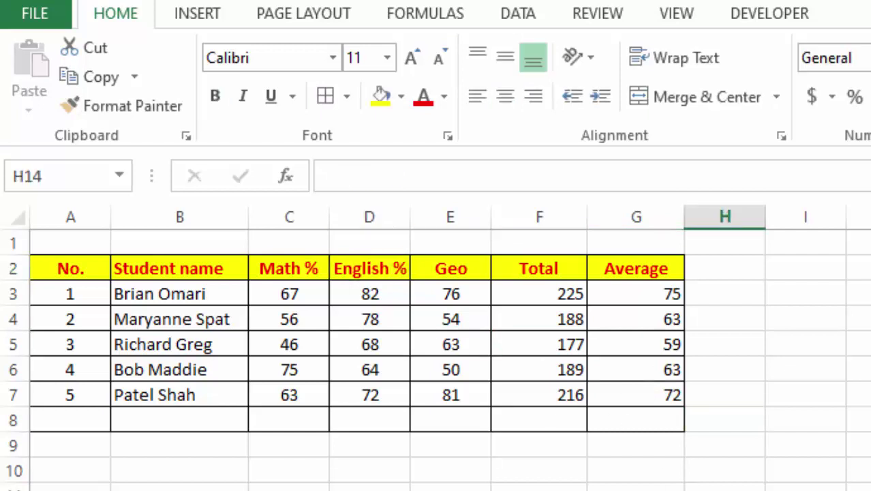
pyautogui.click(479, 268)
pyautogui.doubleClick(479, 268)
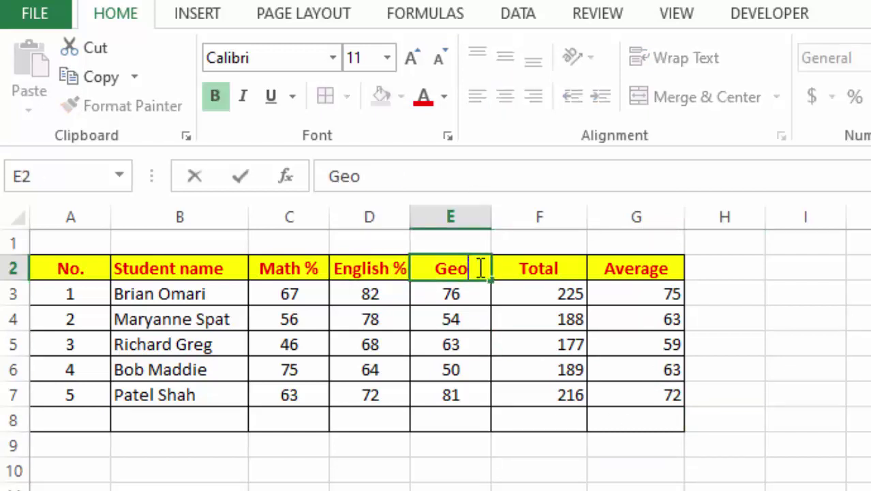
pyautogui.write('%')
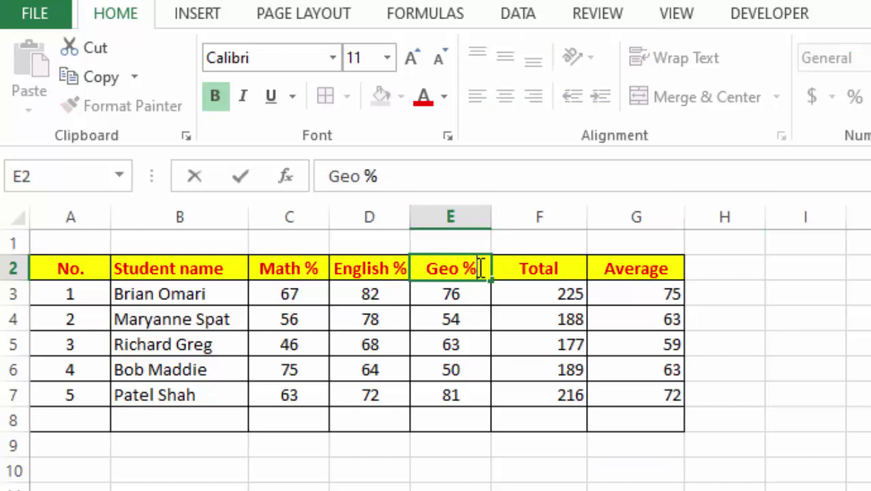
pyautogui.click(870, 490)
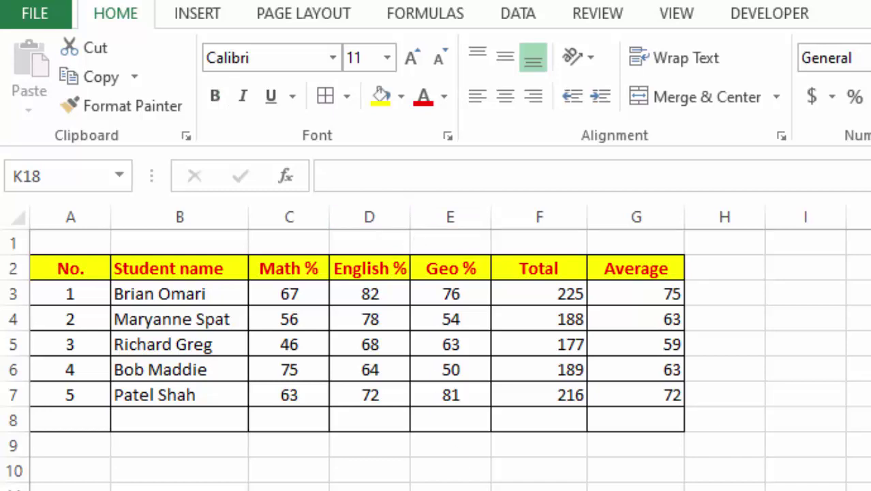
pyautogui.click(552, 451)
pyautogui.write('Cur')
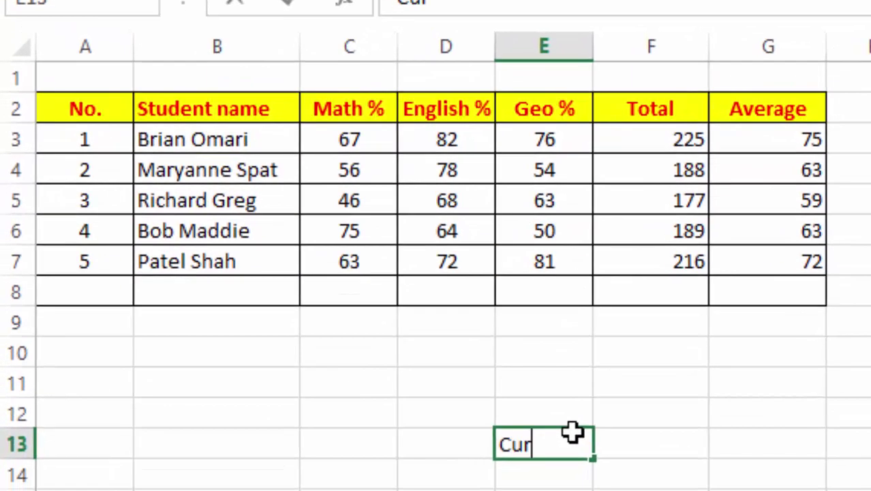
pyautogui.write('sor')
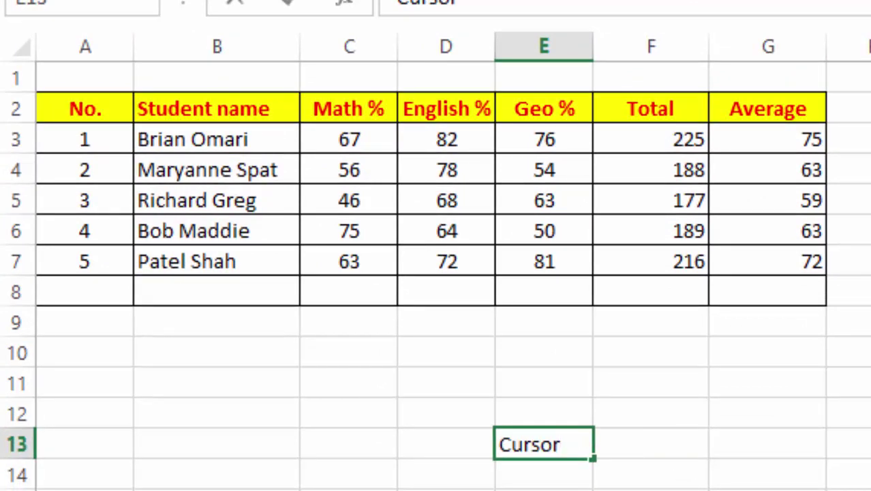
pyautogui.click(729, 447)
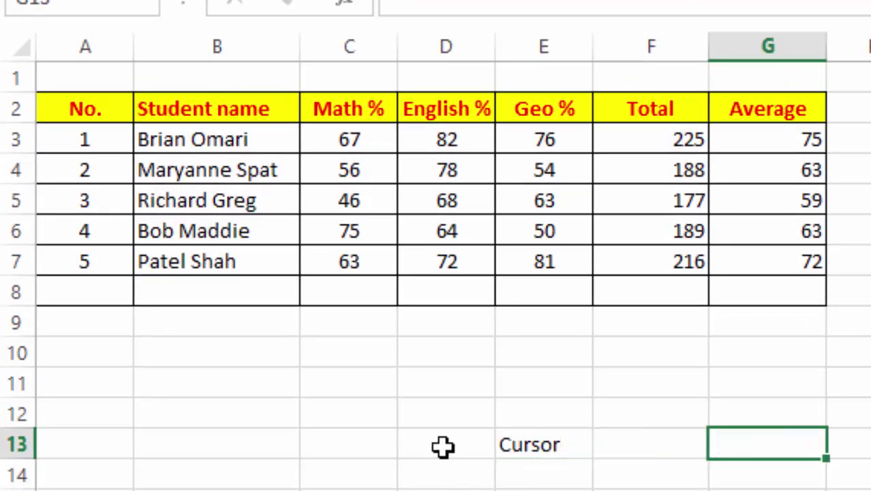
pyautogui.click(543, 445)
pyautogui.press('Delete')
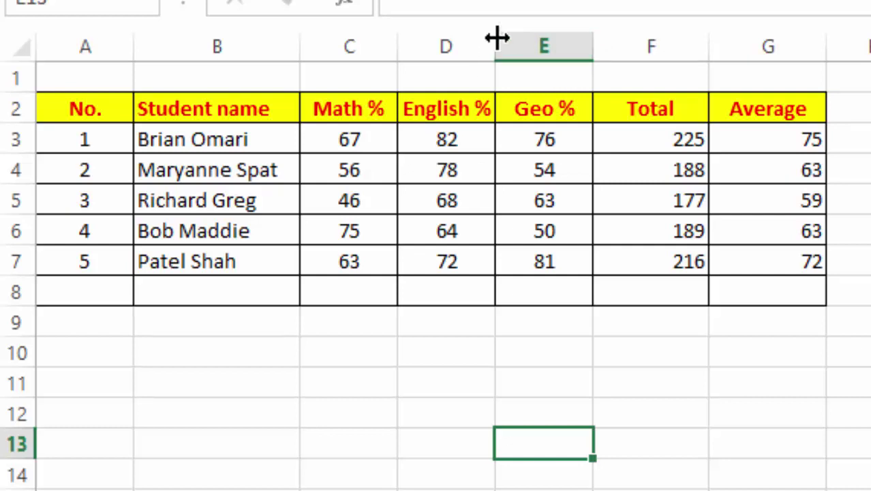
# - Widen the English %, Geo % and Math % columns slightly so their headers have more room
pyautogui.moveTo(497, 38); pyautogui.dragTo(513, 38)
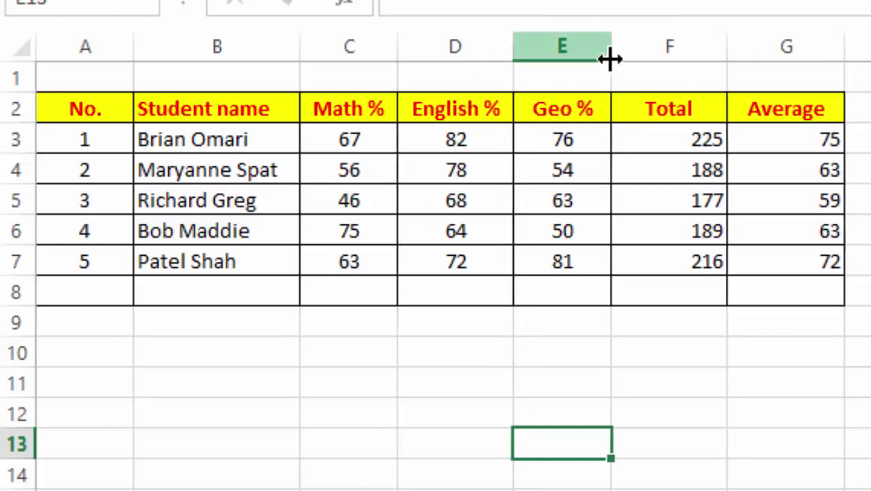
pyautogui.moveTo(612, 49); pyautogui.dragTo(636, 43)
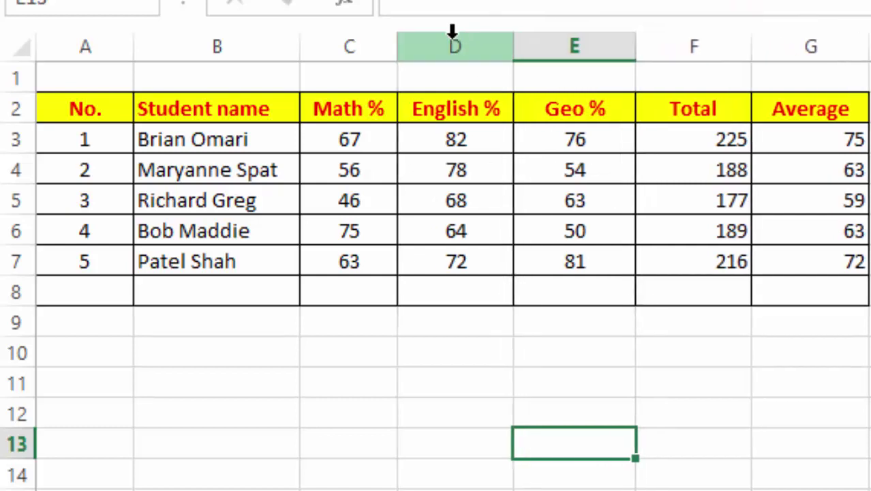
pyautogui.moveTo(399, 46); pyautogui.dragTo(421, 47)
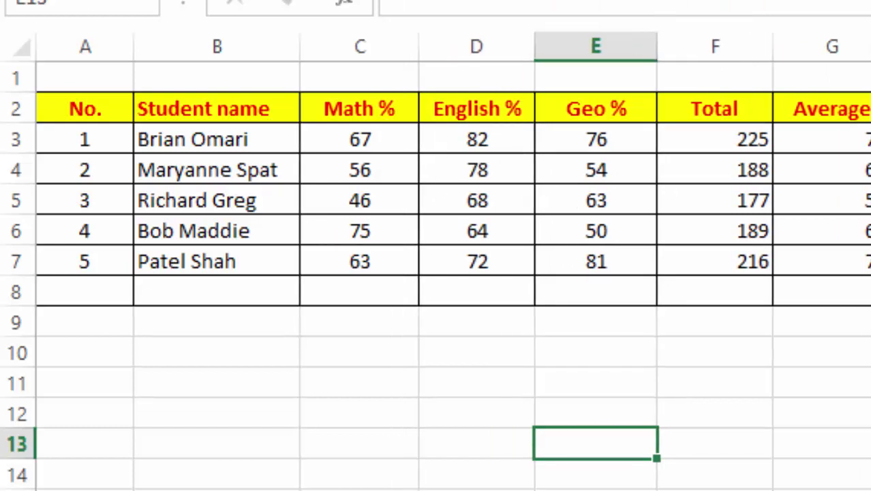
pyautogui.click(870, 474)
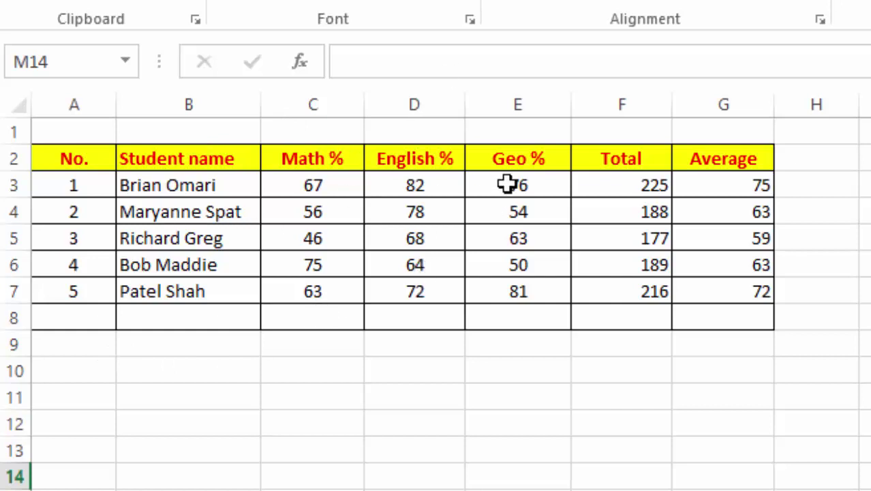
# - Enter the label Class Average in B9 below the marks table
pyautogui.click(130, 349)
pyautogui.write('Class A')
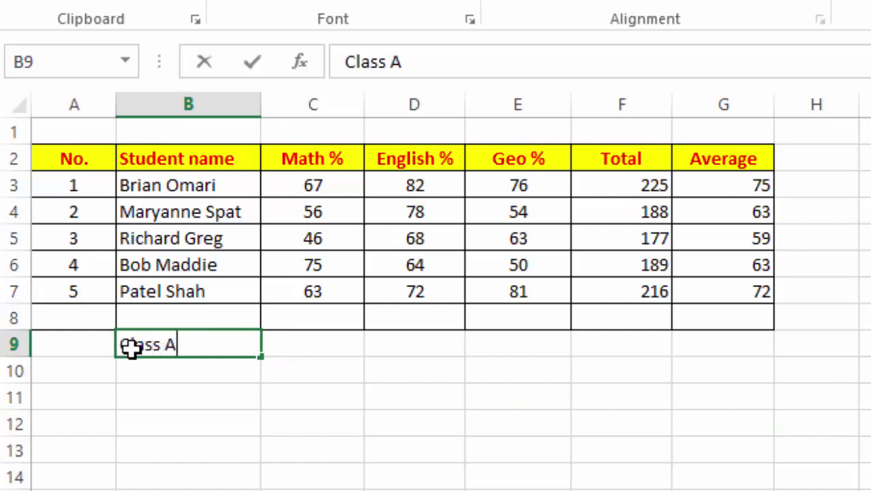
pyautogui.write('verage')
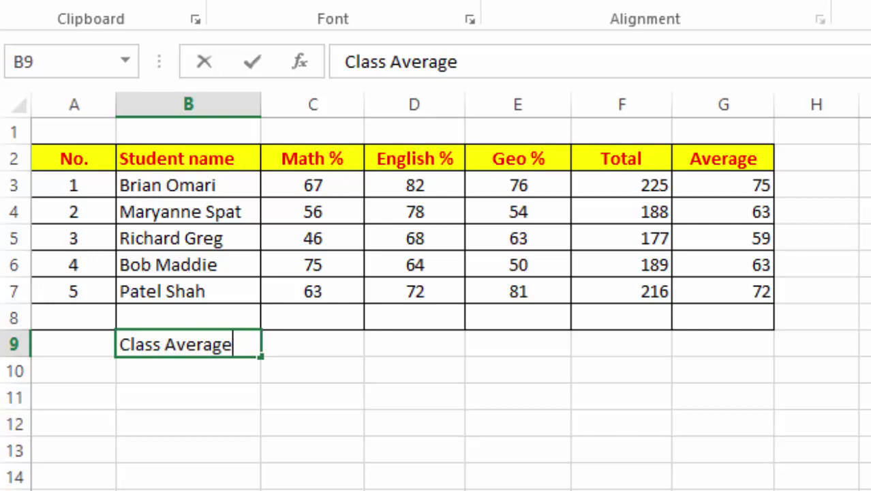
pyautogui.click(722, 490)
# - Apply borders to cells C9:E9 beside the Class Average label
pyautogui.moveTo(276, 344); pyautogui.dragTo(458, 355)
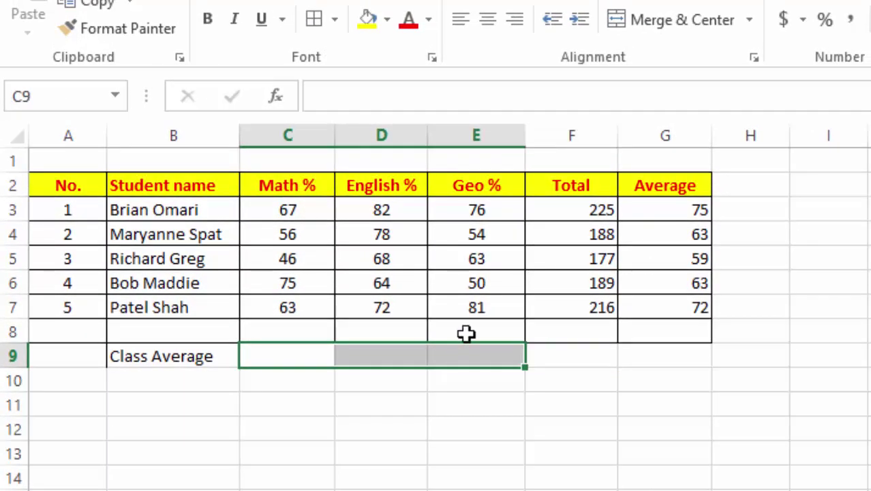
pyautogui.click(316, 21)
pyautogui.click(664, 490)
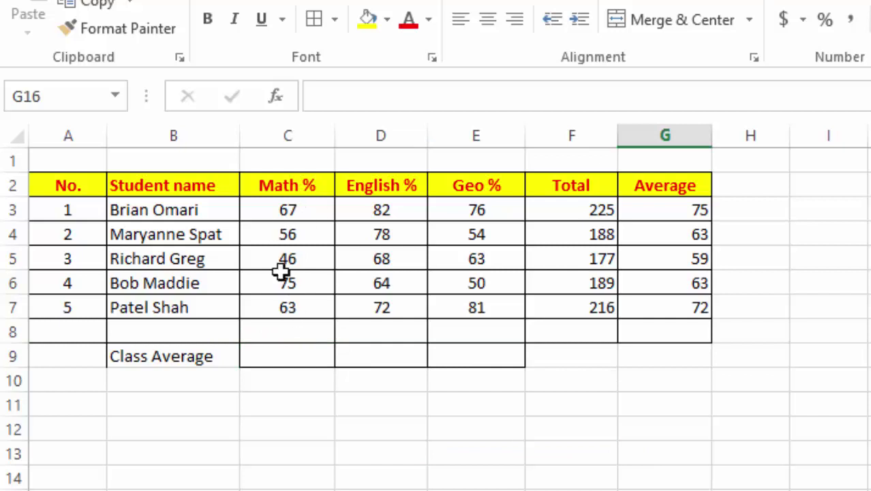
# - Calculate the class average for Math in C9 with the formula =AVERAGE(C3:C7)
pyautogui.click(296, 354)
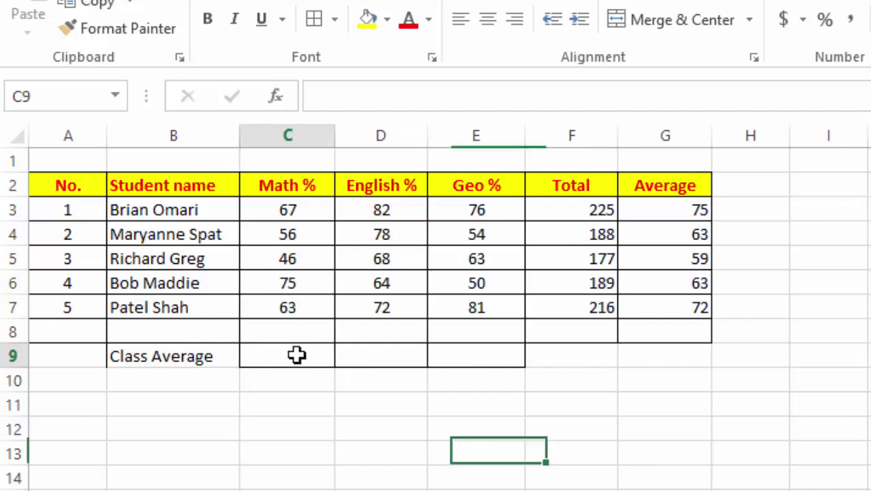
pyautogui.write('=')
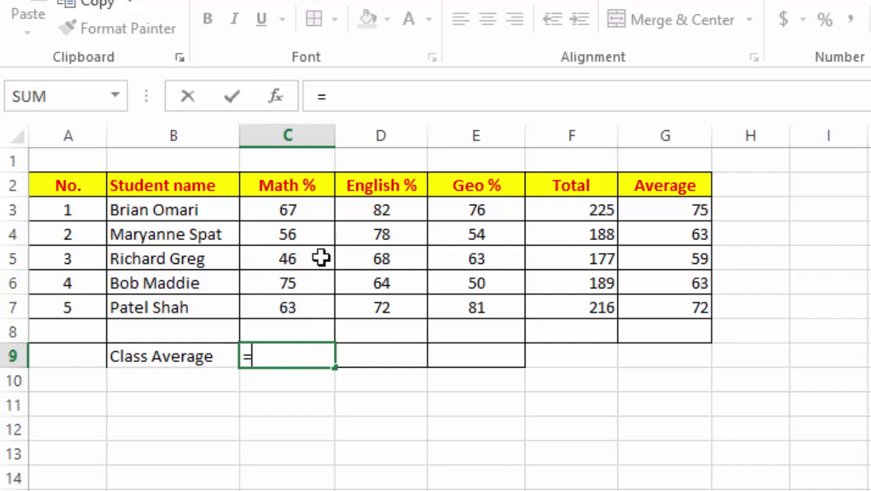
pyautogui.write('avera')
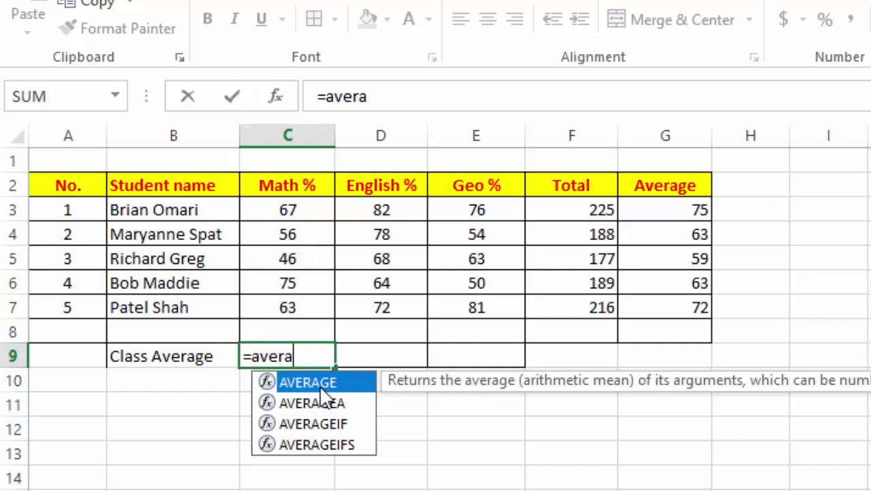
pyautogui.doubleClick(320, 384)
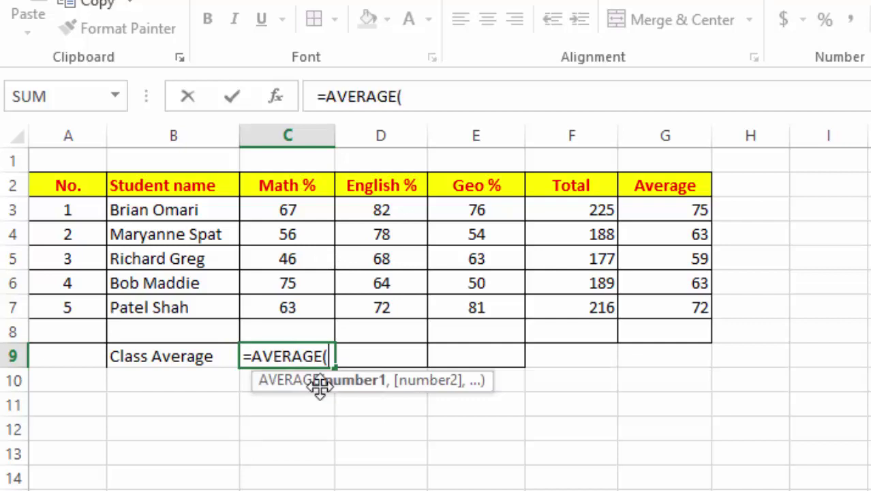
pyautogui.click(289, 211)
pyautogui.moveTo(289, 213); pyautogui.dragTo(290, 301)
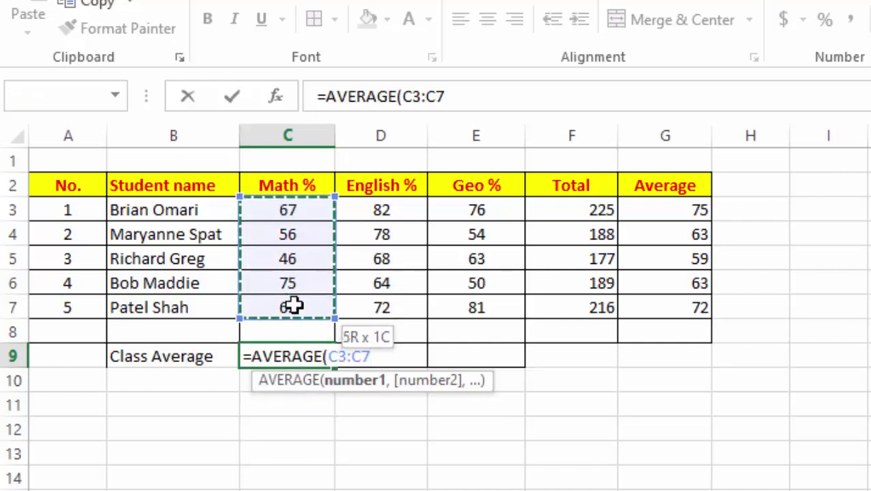
pyautogui.press('Return')
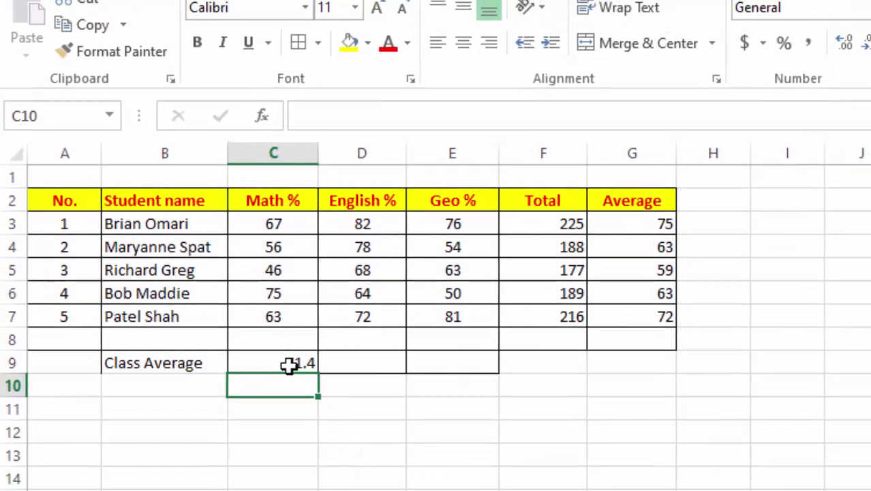
# - Show the Math class average in C9 with no decimal places and center it horizontally
pyautogui.click(301, 360)
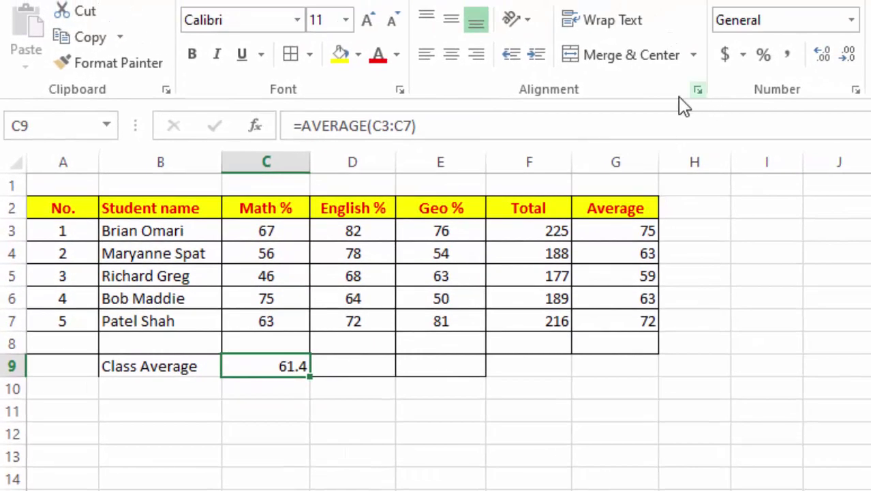
pyautogui.click(848, 60)
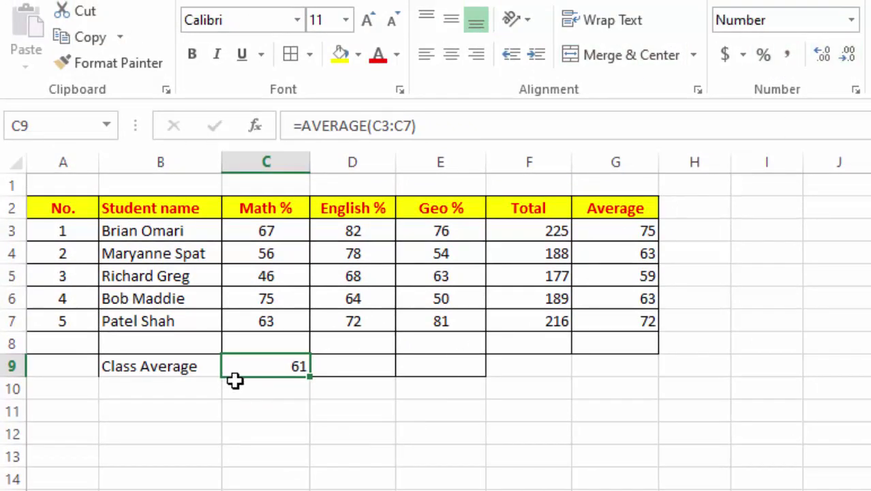
pyautogui.click(449, 60)
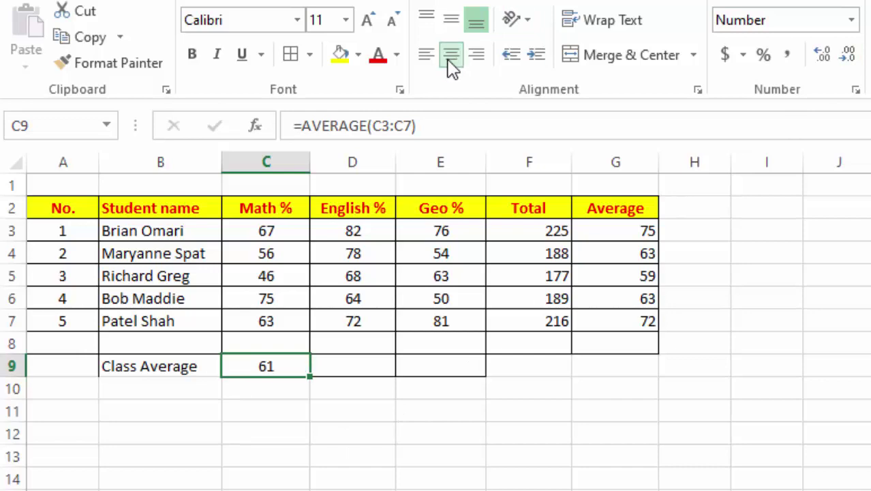
# - Fill the Math class average formula from C9 across D9:E9 to get the English and Geo class averages
pyautogui.click(313, 450)
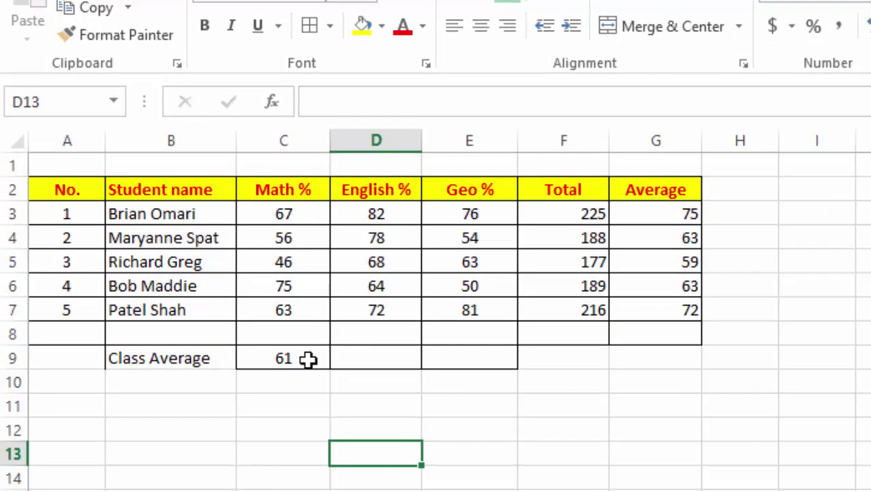
pyautogui.click(282, 363)
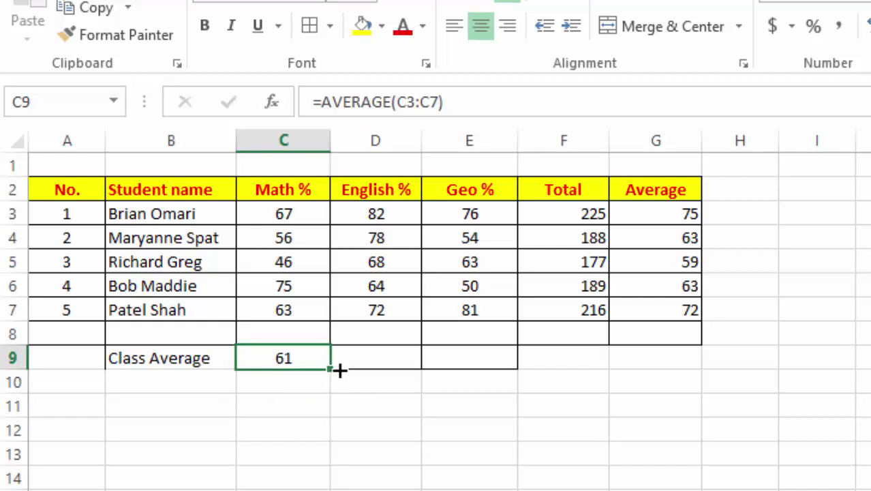
pyautogui.moveTo(340, 369); pyautogui.dragTo(402, 366)
pyautogui.moveTo(480, 361); pyautogui.dragTo(511, 358)
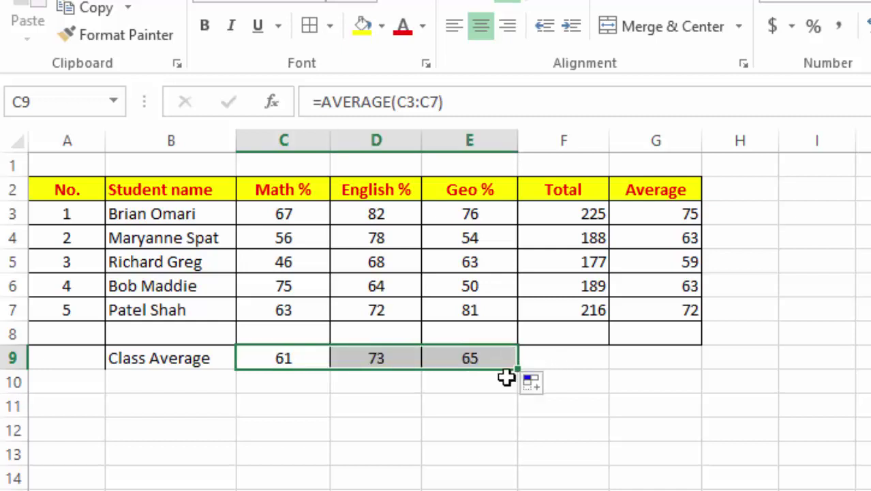
pyautogui.click(666, 466)
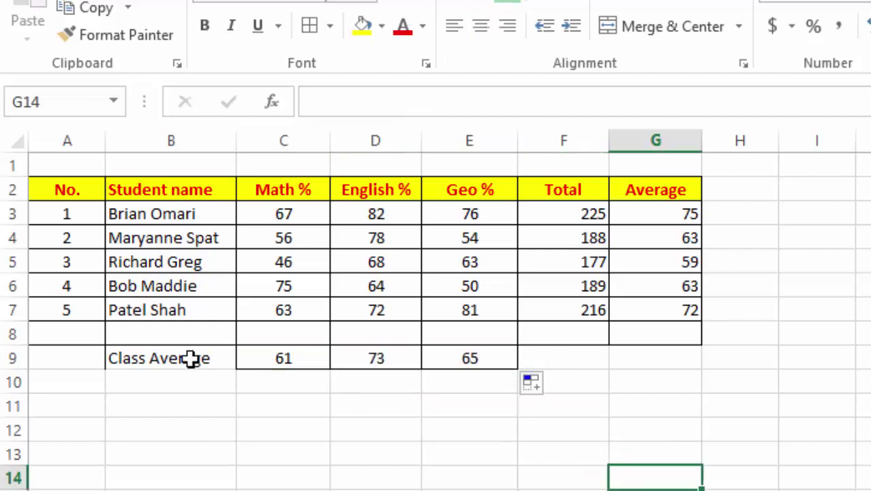
# - Apply all borders to the Class Average label cell B9
pyautogui.click(169, 365)
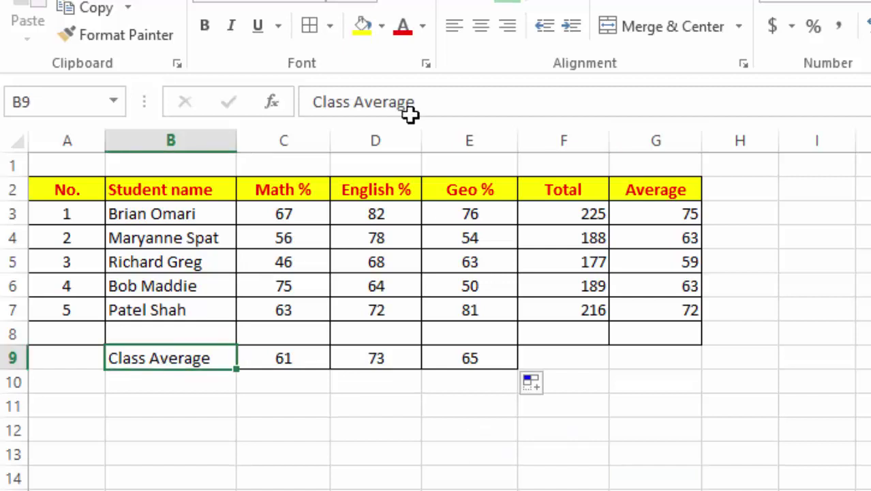
pyautogui.click(308, 27)
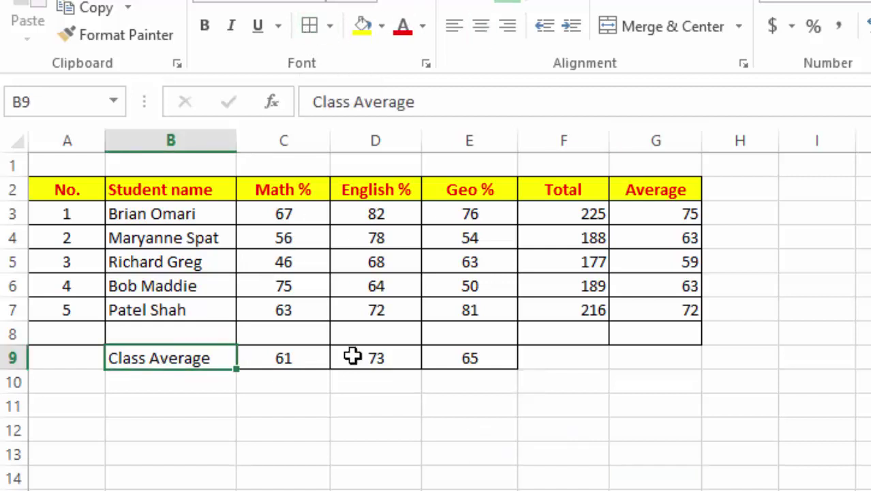
pyautogui.click(352, 458)
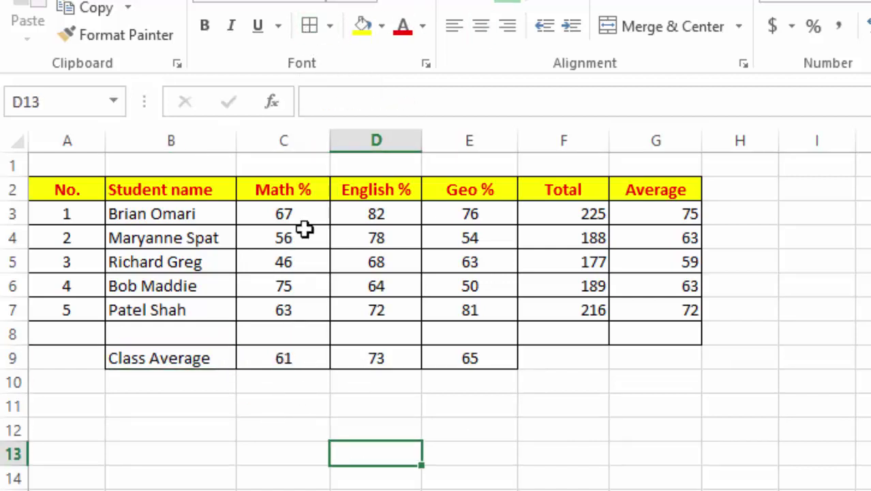